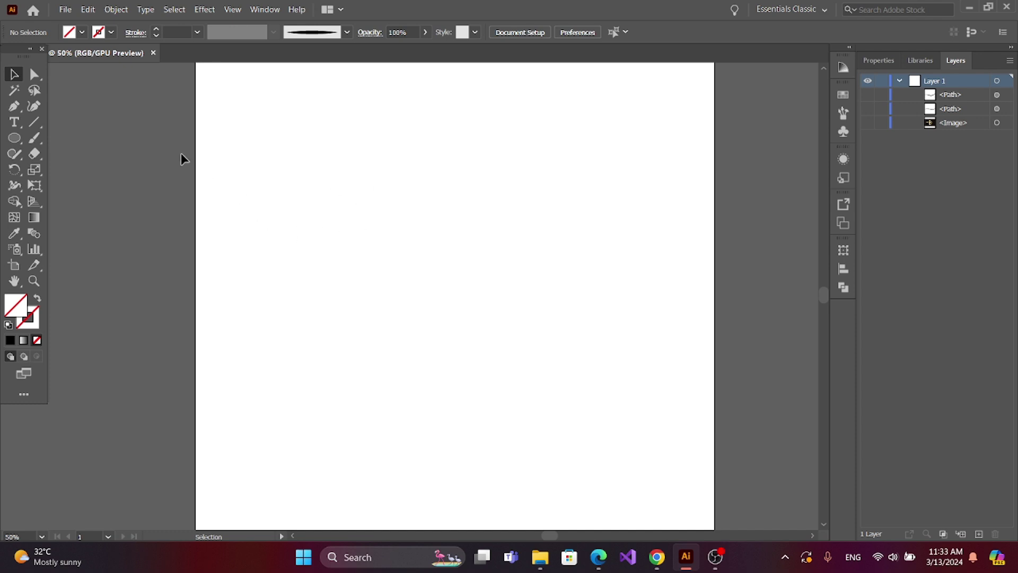
# Type a capital letter B on the artboard.
pyautogui.click(15, 123)
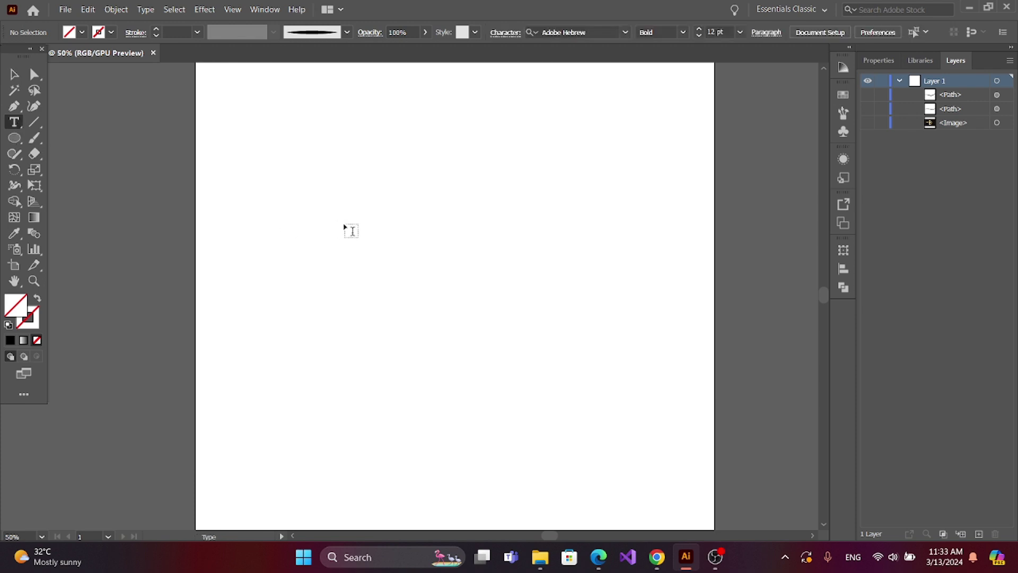
pyautogui.click(362, 218)
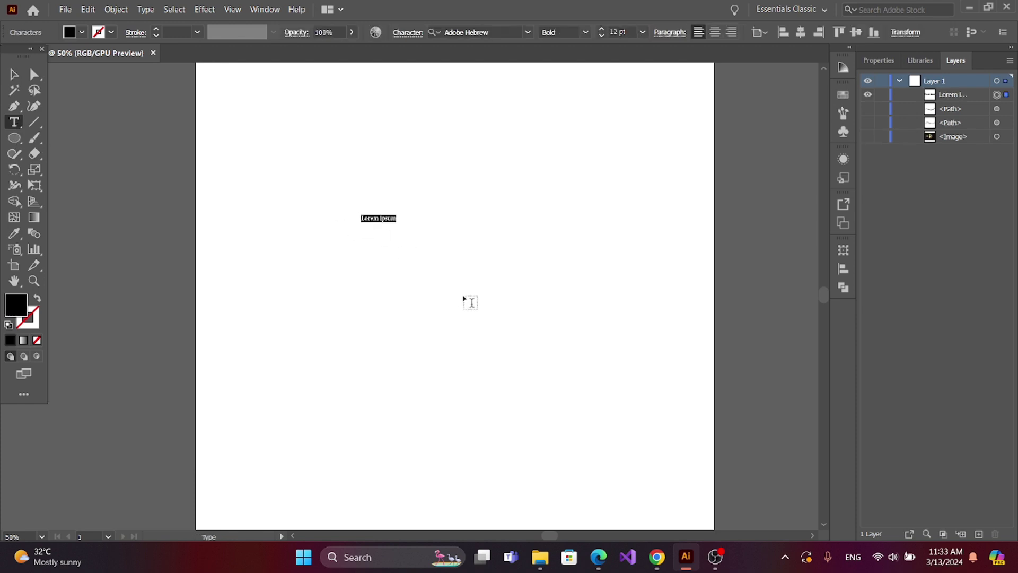
pyautogui.press('capslock')
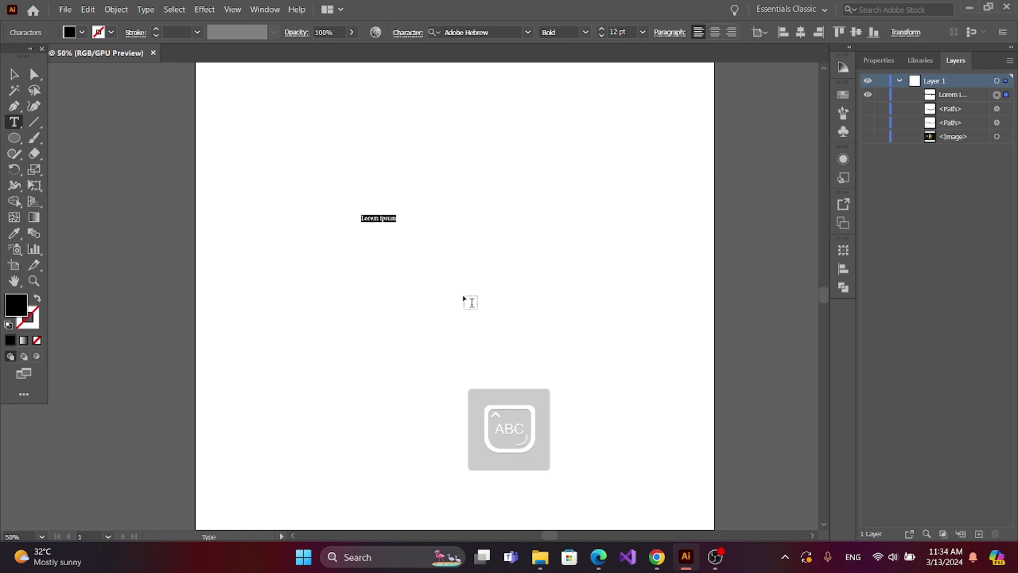
pyautogui.write('B')
pyautogui.press('capslock')
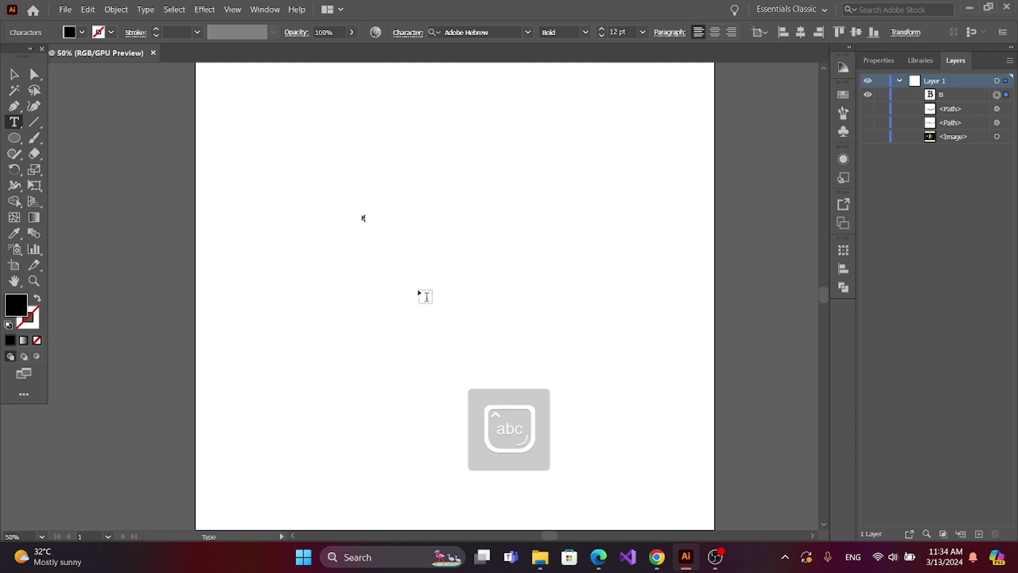
# Enlarge the B to 383.422 pt in Adobe Hebrew Bold and move it toward the centre.
pyautogui.click(14, 77)
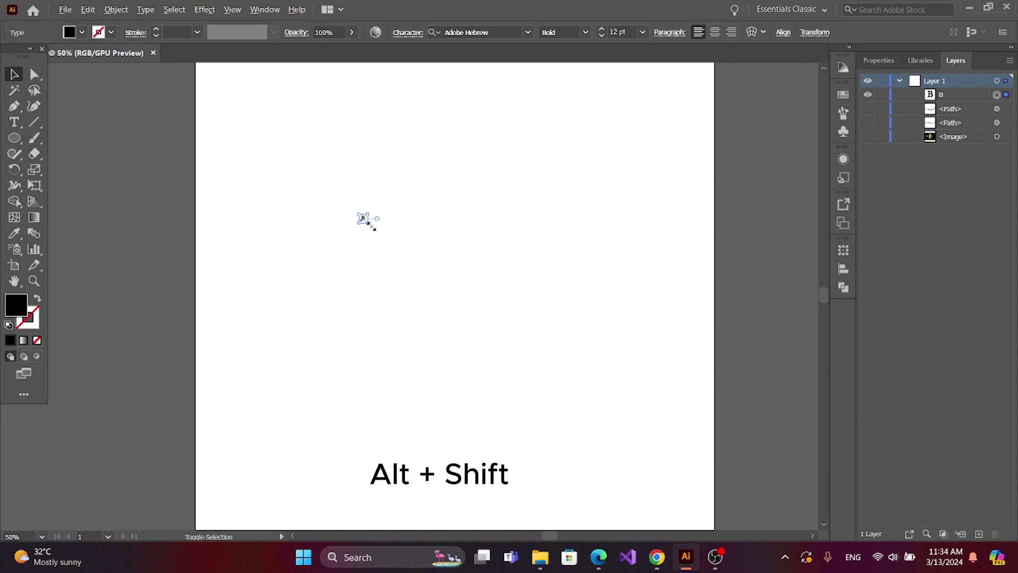
pyautogui.moveTo(369, 223); pyautogui.dragTo(412, 307)
pyautogui.moveTo(343, 195); pyautogui.dragTo(418, 237)
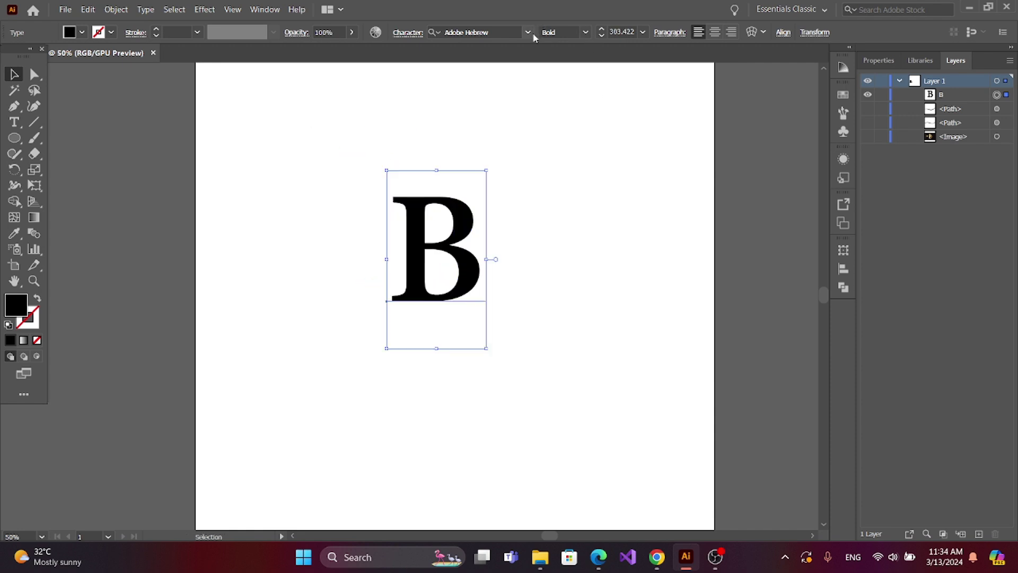
pyautogui.click(528, 32)
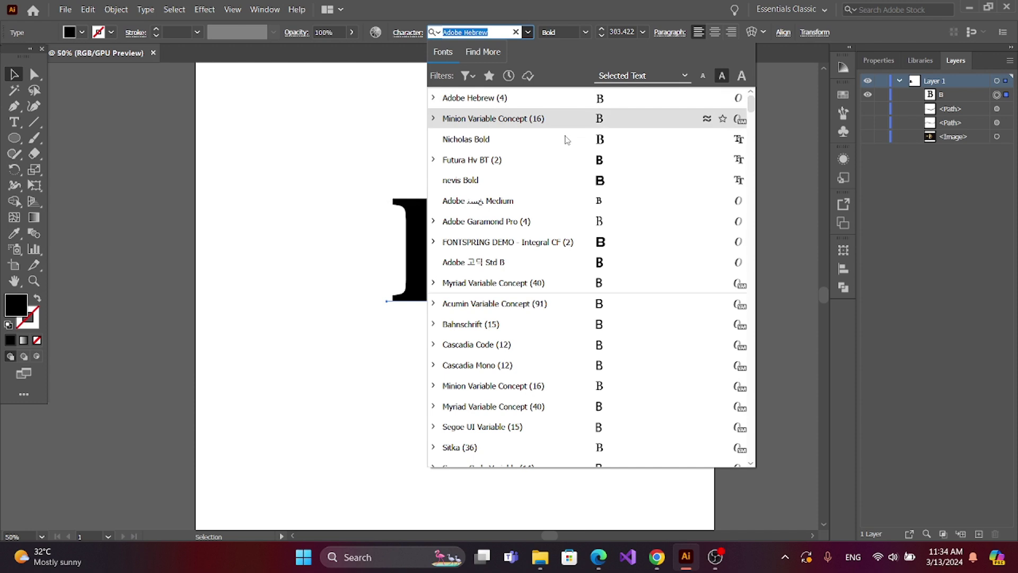
pyautogui.click(563, 107)
pyautogui.click(350, 125)
pyautogui.moveTo(412, 235); pyautogui.dragTo(440, 274)
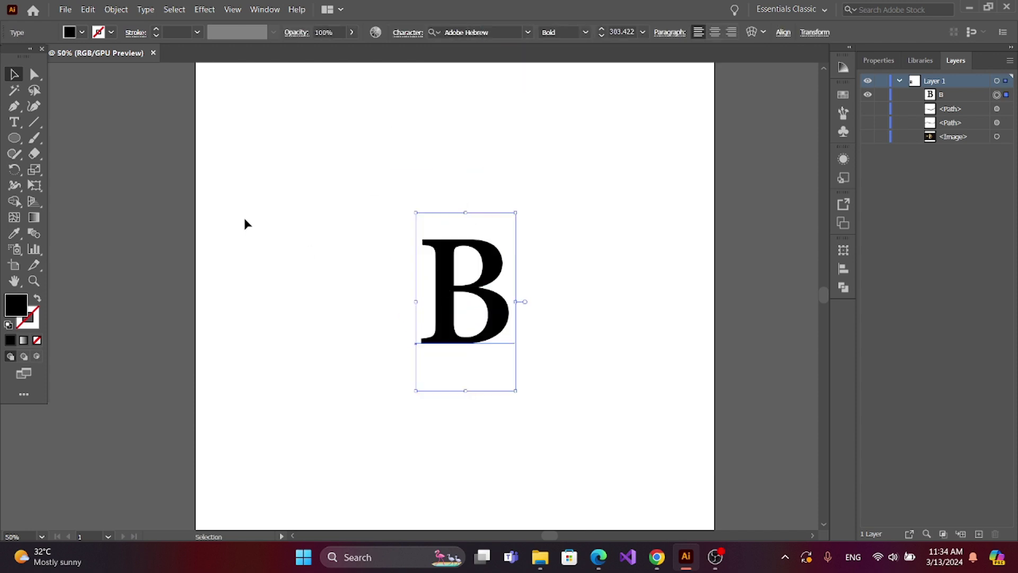
# Expand the B text into outlined vector shapes.
pyautogui.click(114, 10)
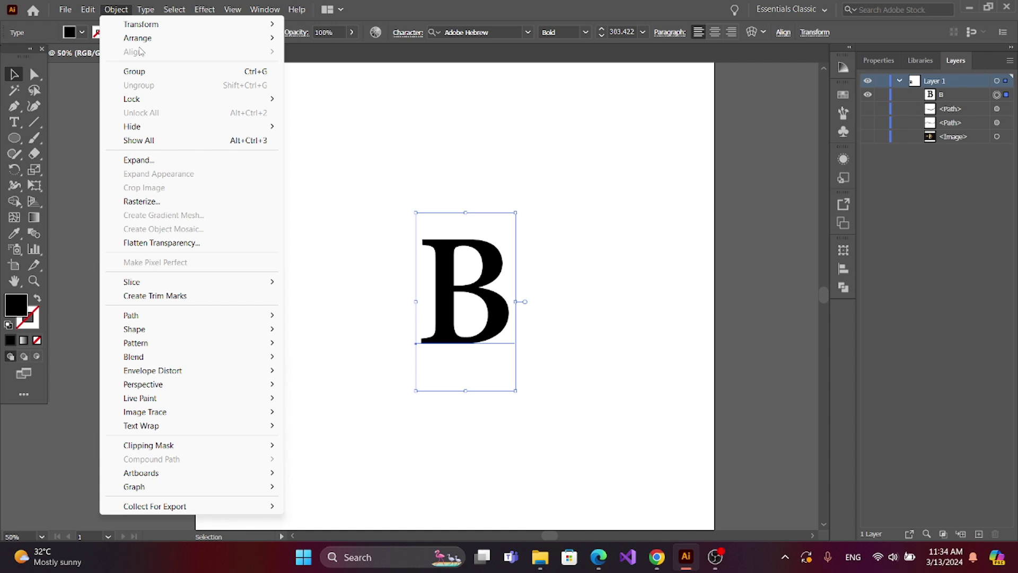
pyautogui.click(157, 160)
pyautogui.click(488, 353)
# Scale the outlined B up to roughly 268 × 319 px.
pyautogui.click(273, 242)
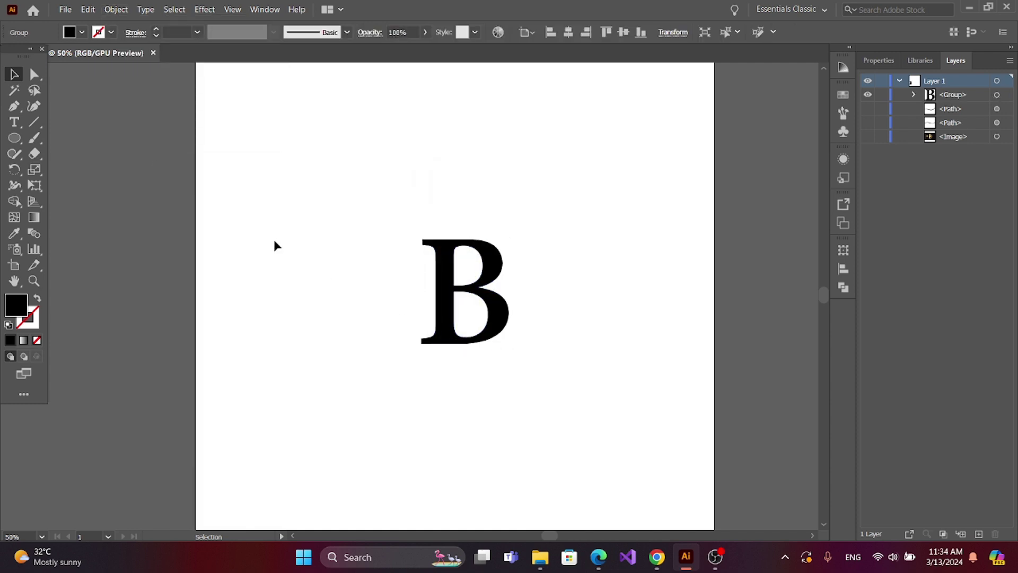
pyautogui.click(433, 273)
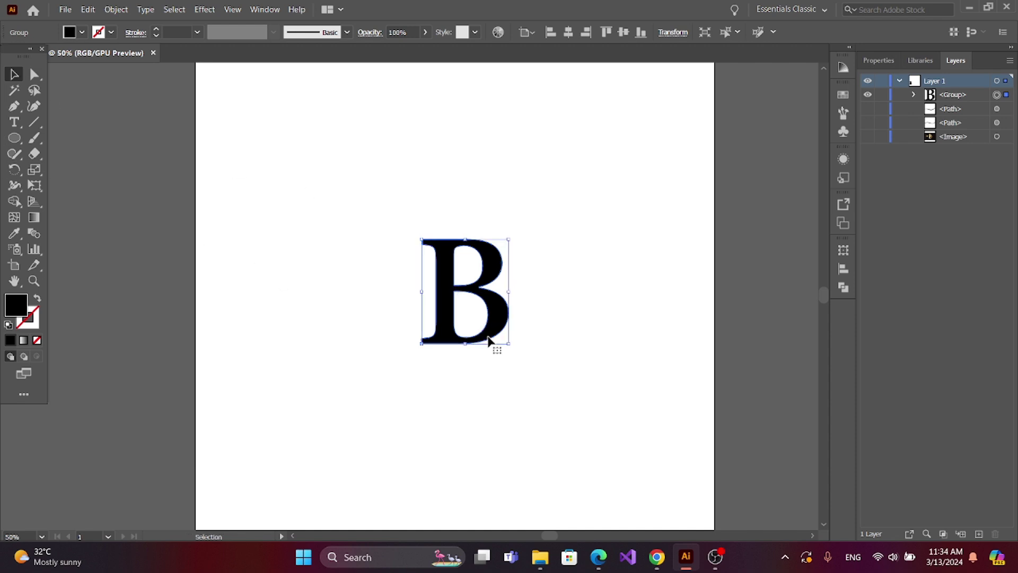
pyautogui.moveTo(508, 346); pyautogui.dragTo(538, 378)
pyautogui.click(507, 412)
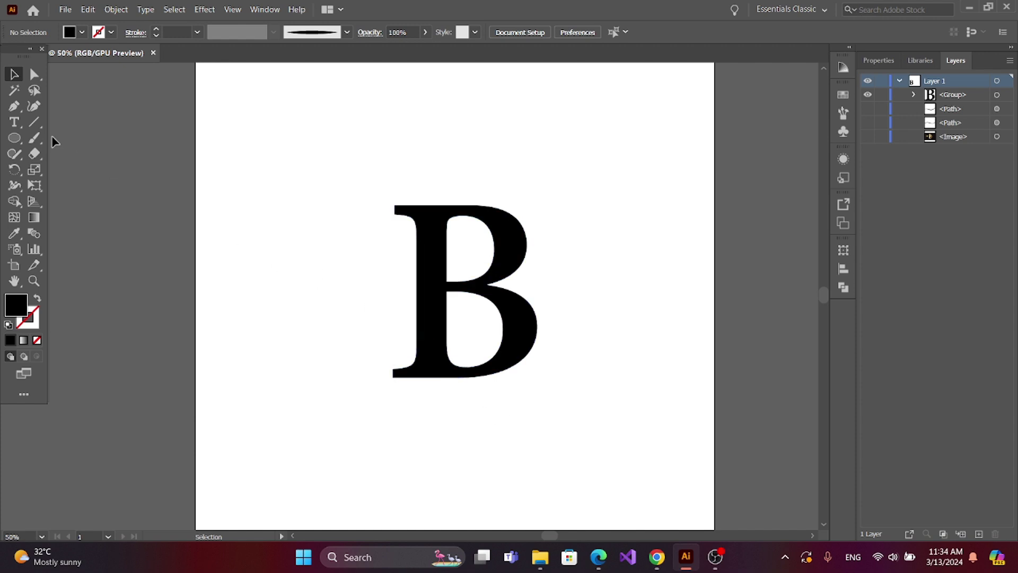
# Draw a thin 440 × 8 px ellipse above the B and convert both end anchors to sharp corners.
pyautogui.click(14, 138)
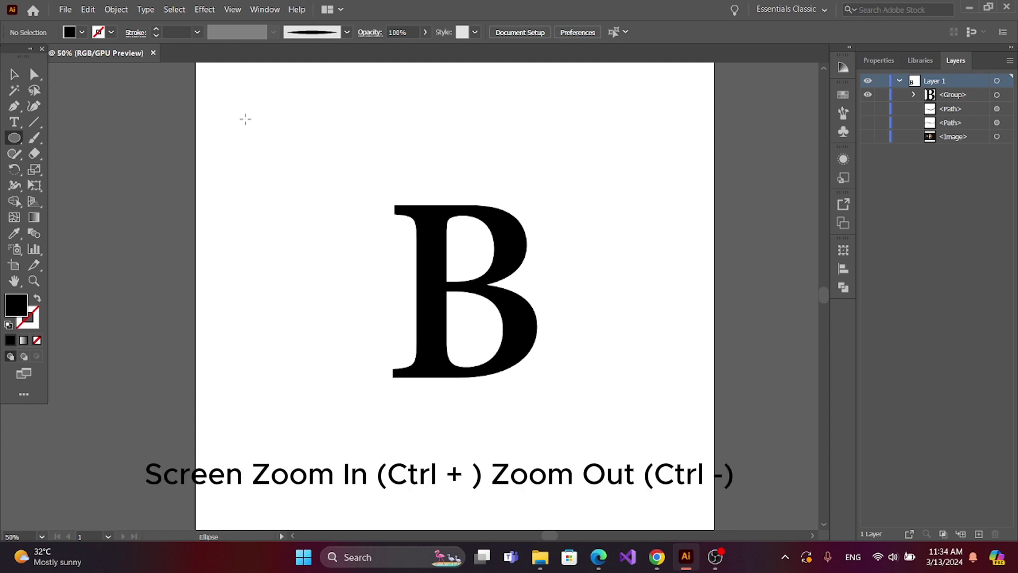
pyautogui.moveTo(241, 114); pyautogui.dragTo(471, 117)
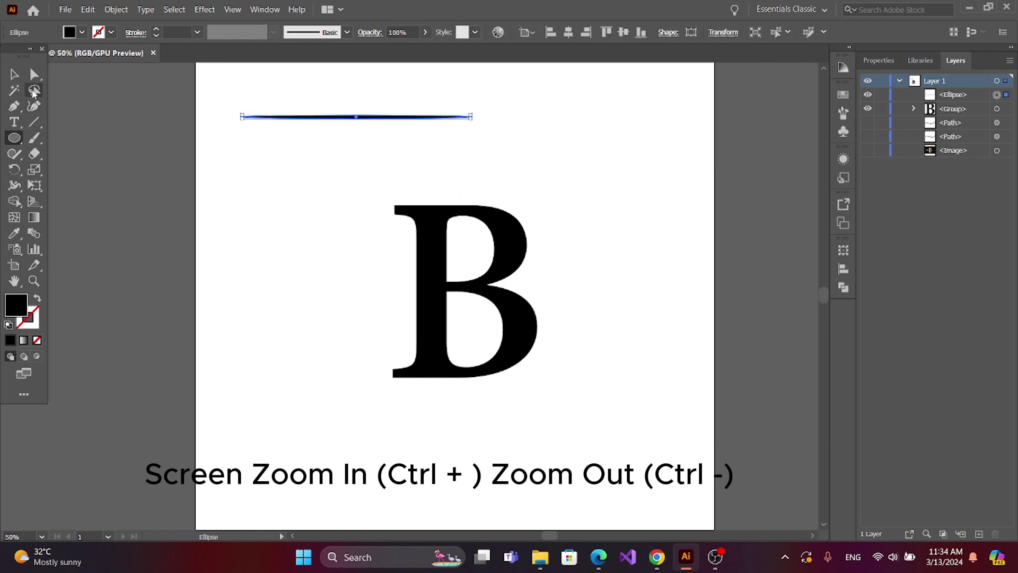
pyautogui.click(33, 75)
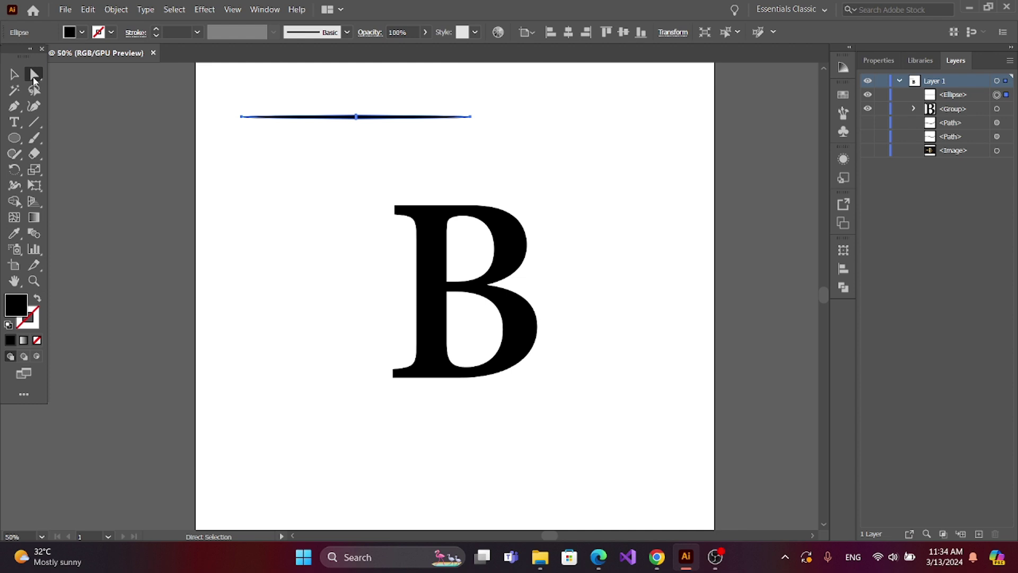
pyautogui.click(470, 117)
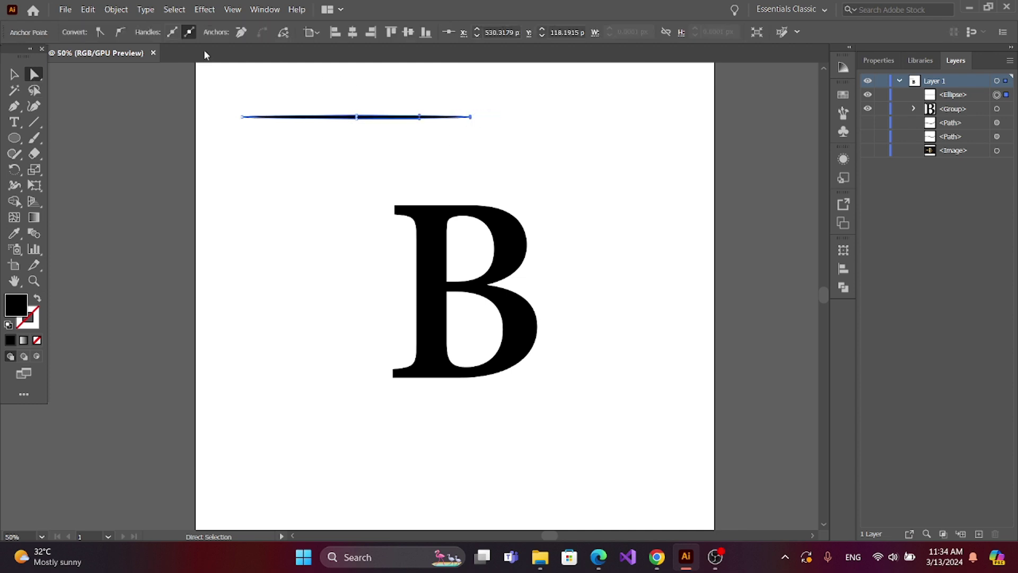
pyautogui.click(101, 33)
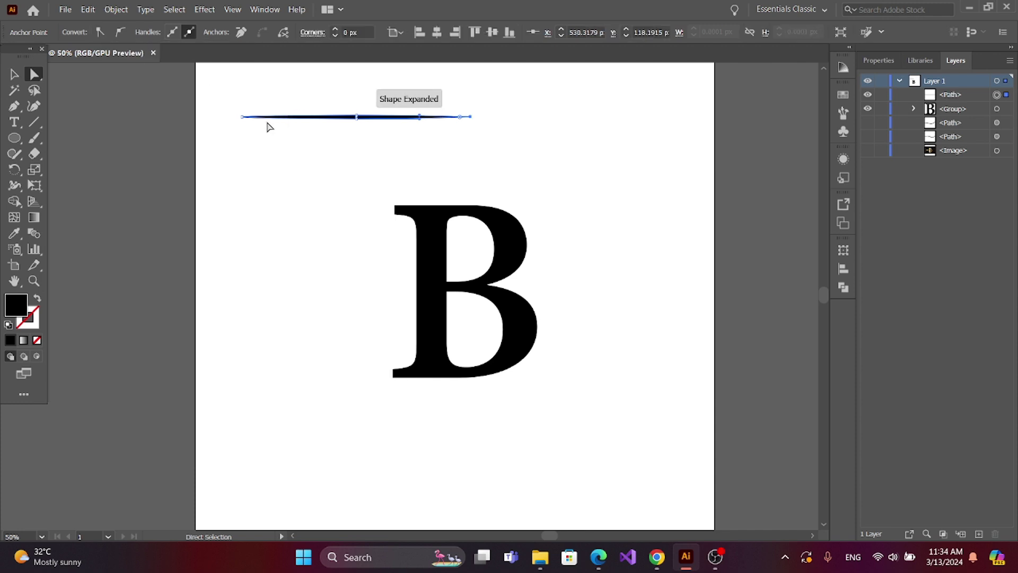
pyautogui.click(243, 118)
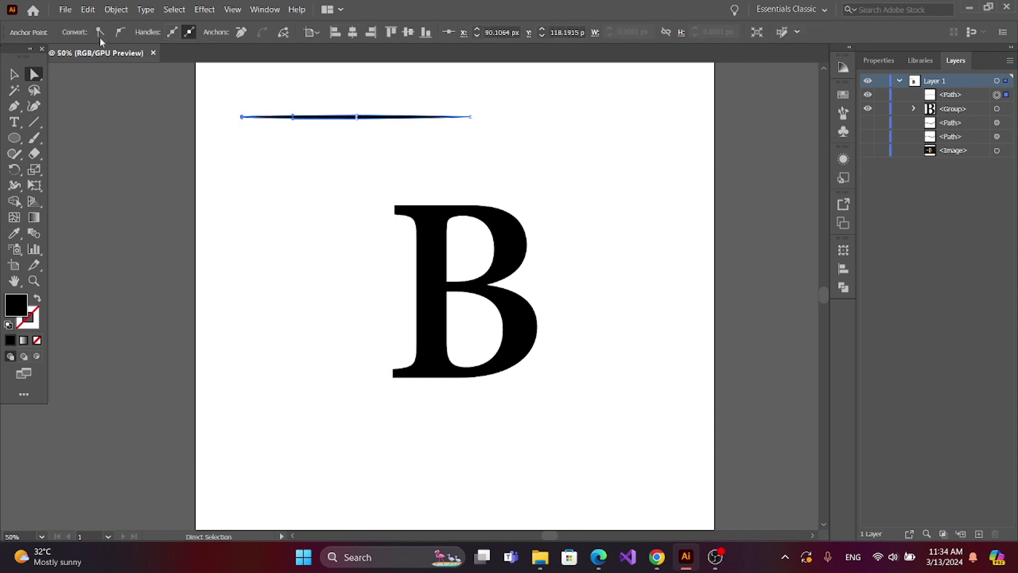
pyautogui.click(100, 33)
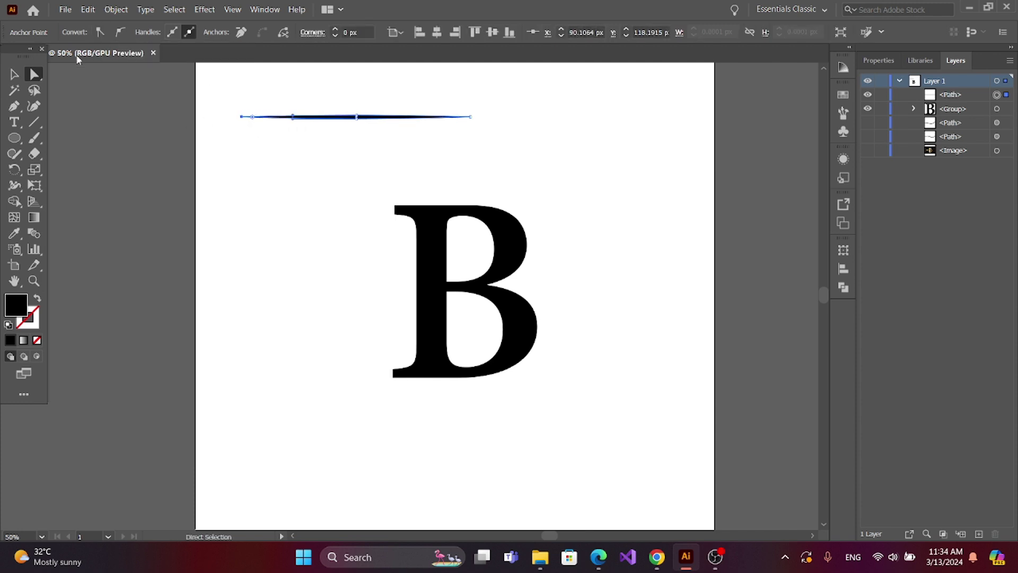
# Save the tapered line as a new art brush, Art Brush 2.
pyautogui.click(843, 113)
pyautogui.click(789, 165)
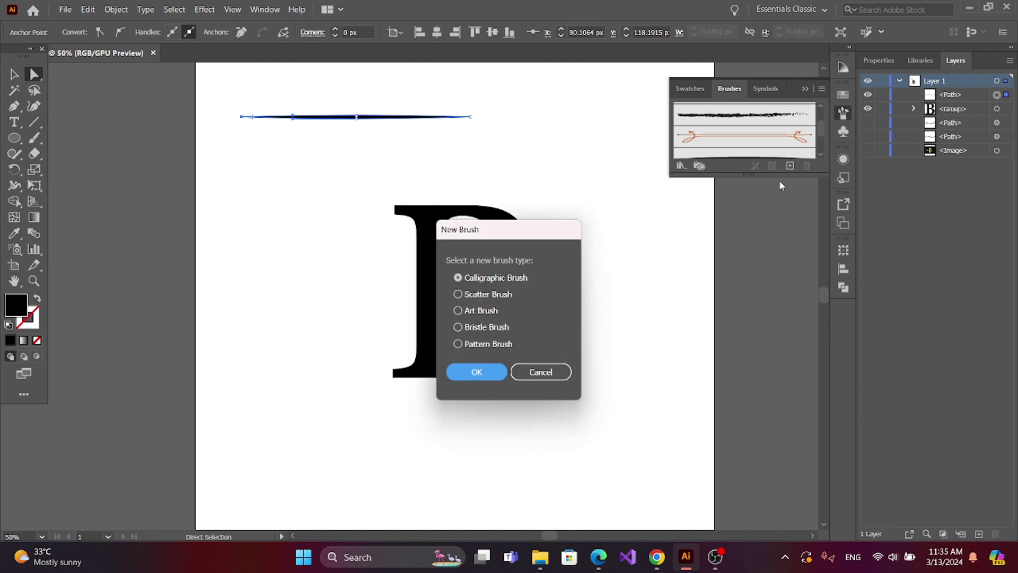
pyautogui.click(457, 310)
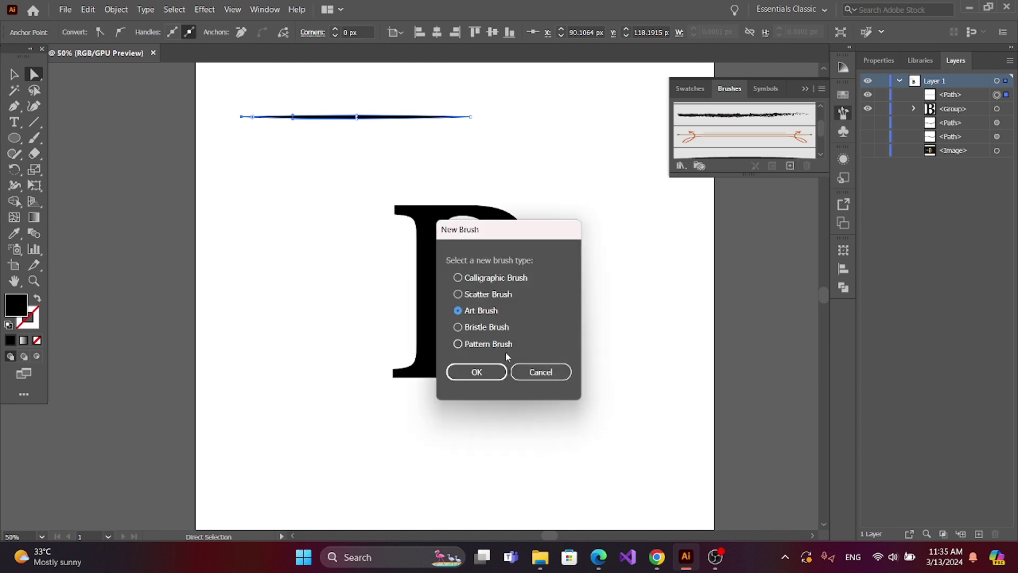
pyautogui.click(476, 371)
pyautogui.click(600, 456)
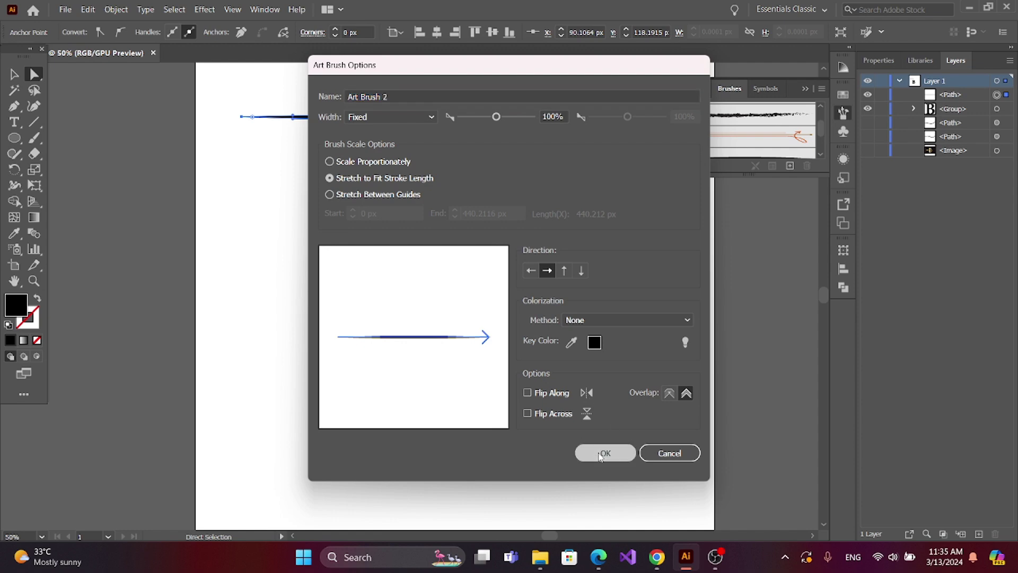
pyautogui.click(805, 88)
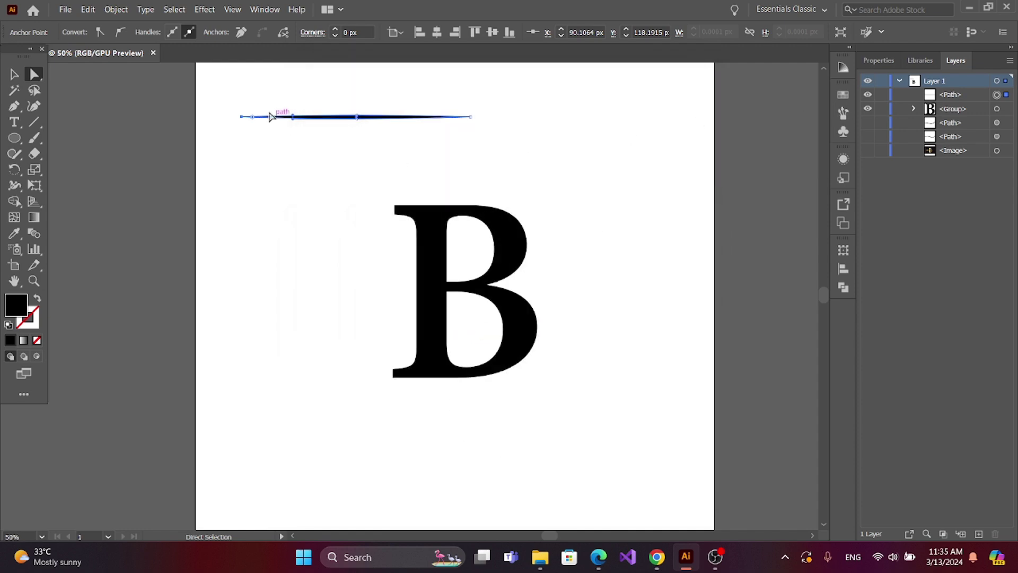
# Delete the original tapered line from the artboard.
pyautogui.click(14, 74)
pyautogui.click(193, 182)
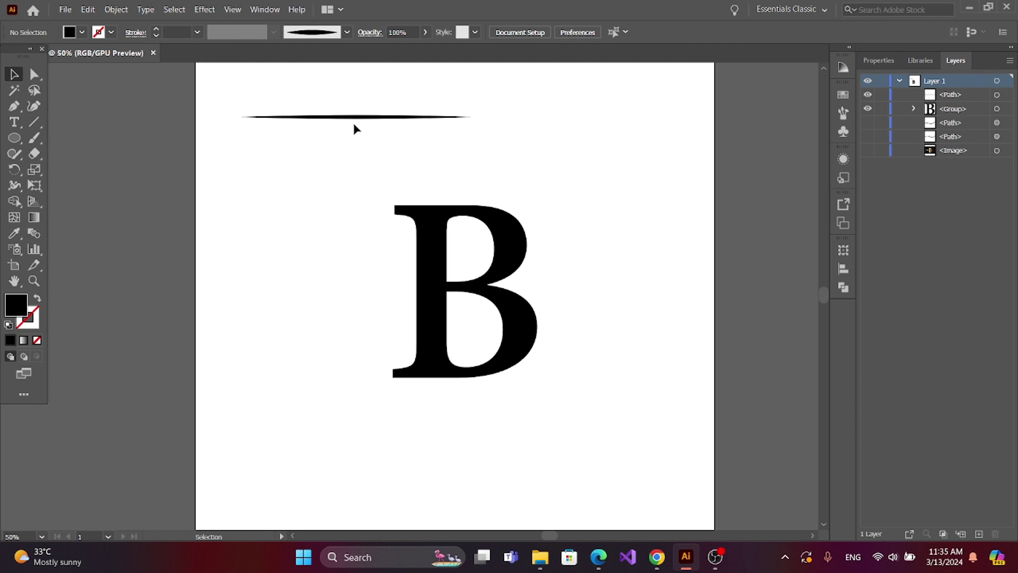
pyautogui.click(355, 117)
pyautogui.press('Delete')
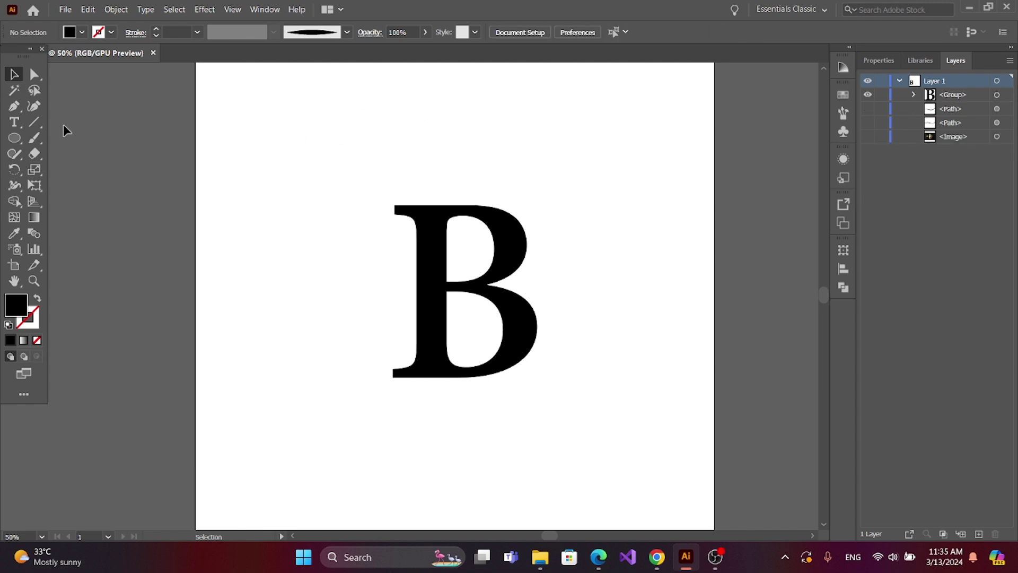
# Paint two curving tapered swoosh strokes across the B with the new art brush.
pyautogui.click(34, 138)
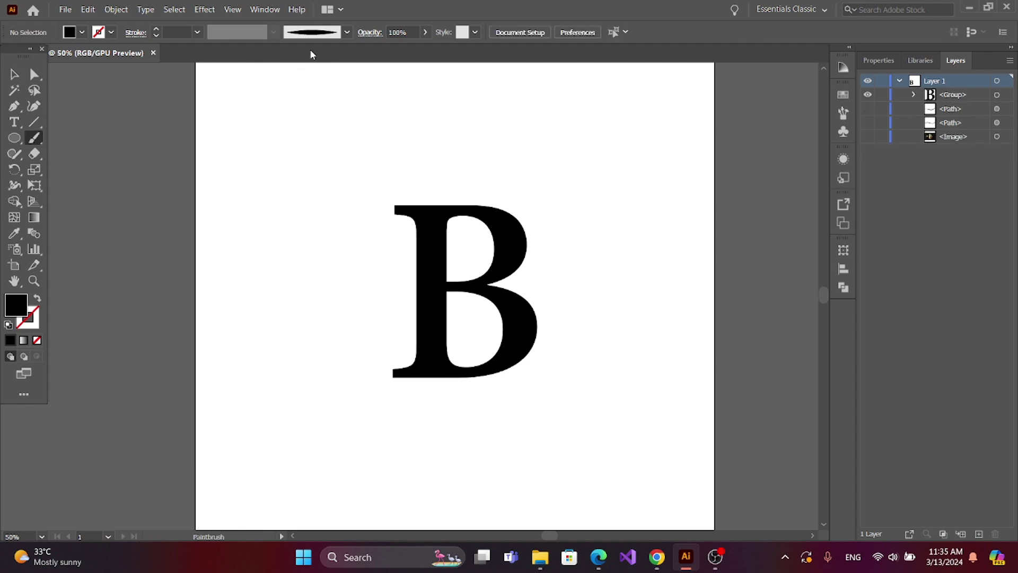
pyautogui.click(347, 32)
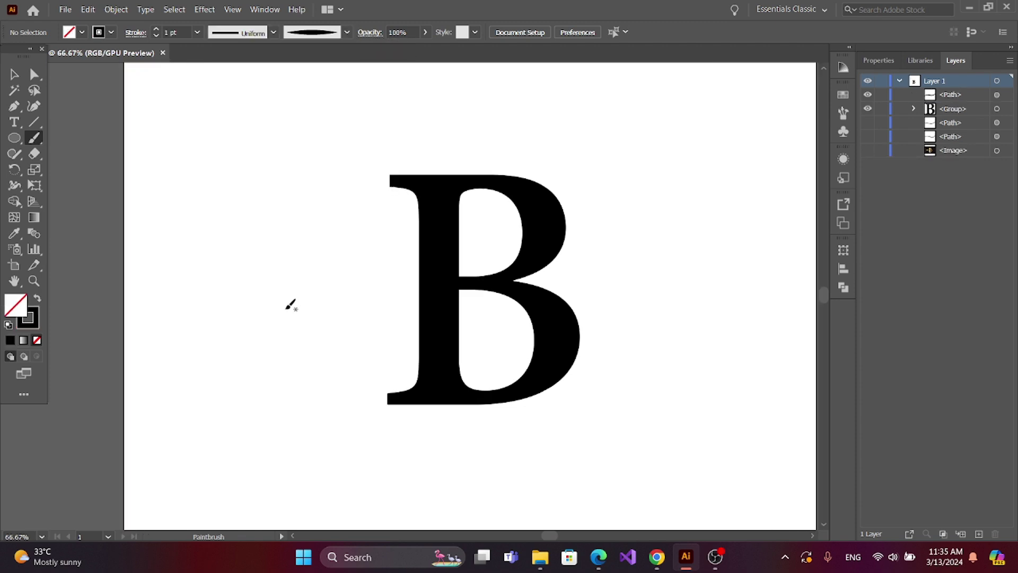
pyautogui.moveTo(287, 308)
pyautogui.mouseDown()
pyautogui.moveTo(316, 290)
pyautogui.moveTo(562, 279)
pyautogui.moveTo(610, 244)
pyautogui.mouseUp()
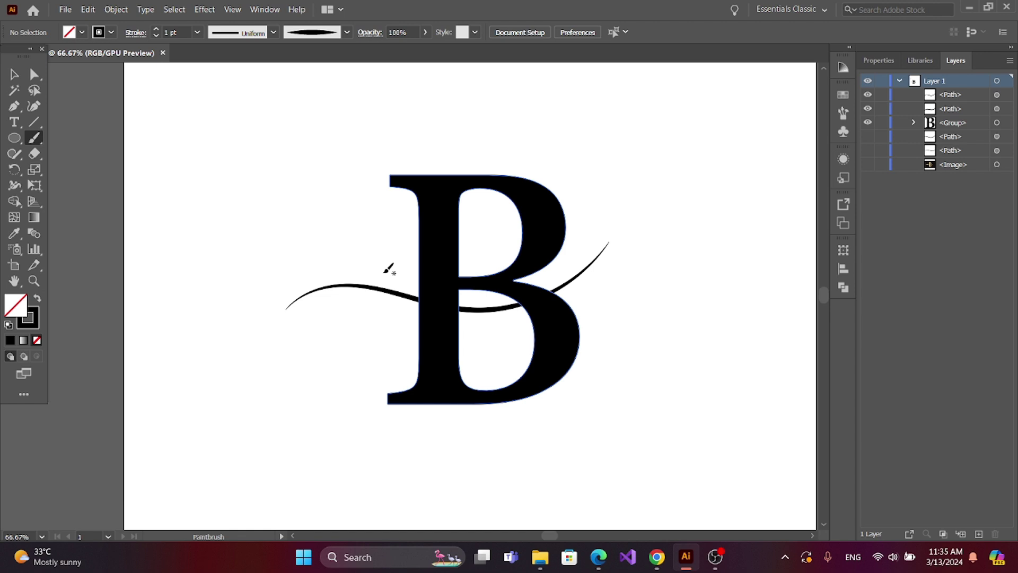
pyautogui.moveTo(383, 272)
pyautogui.mouseDown()
pyautogui.moveTo(469, 284)
pyautogui.moveTo(545, 268)
pyautogui.moveTo(578, 240)
pyautogui.mouseUp()
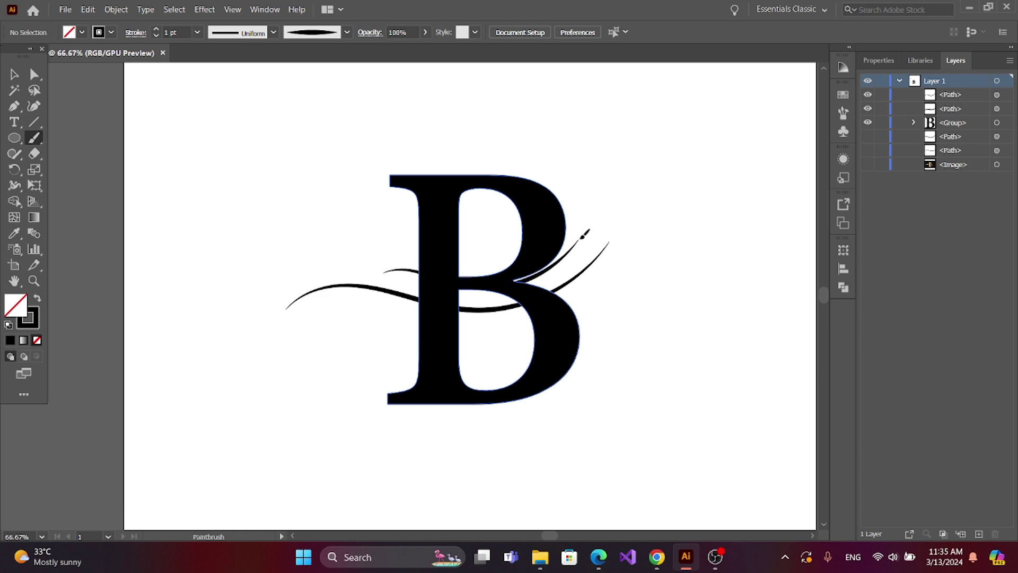
# Select an anchor point on the upper swoosh stroke for adjustment.
pyautogui.press('v')
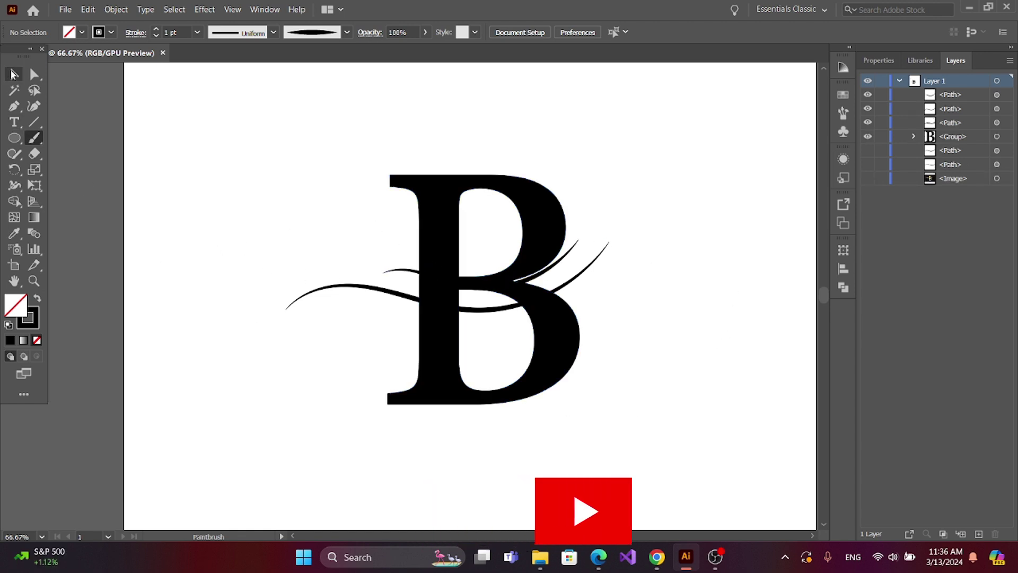
pyautogui.click(418, 272)
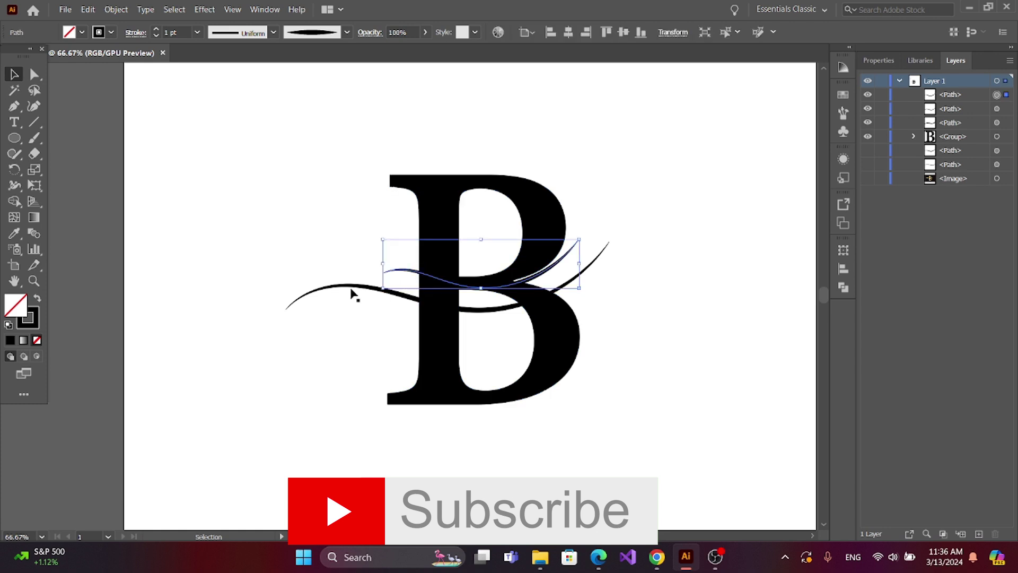
pyautogui.click(35, 75)
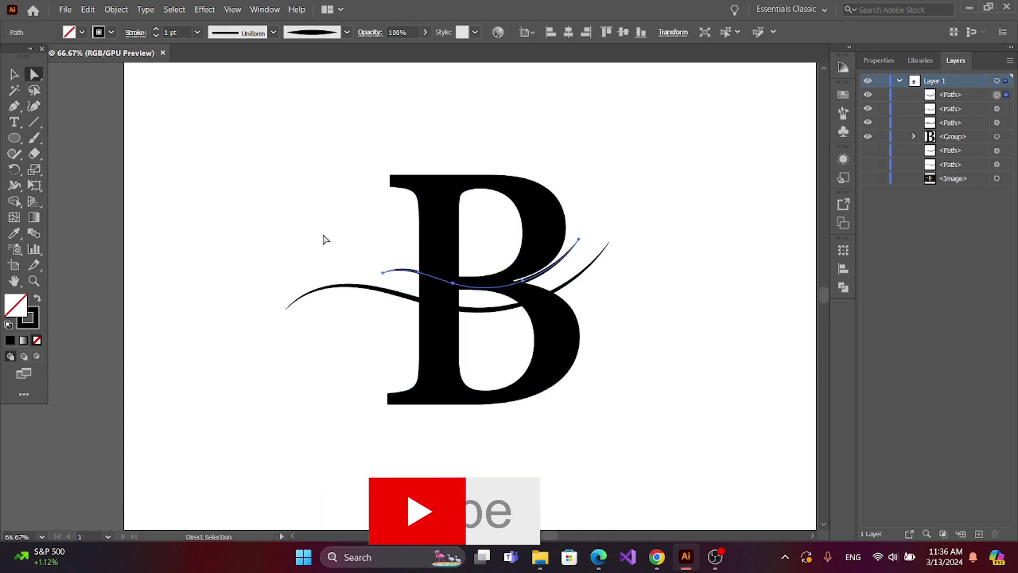
pyautogui.click(423, 277)
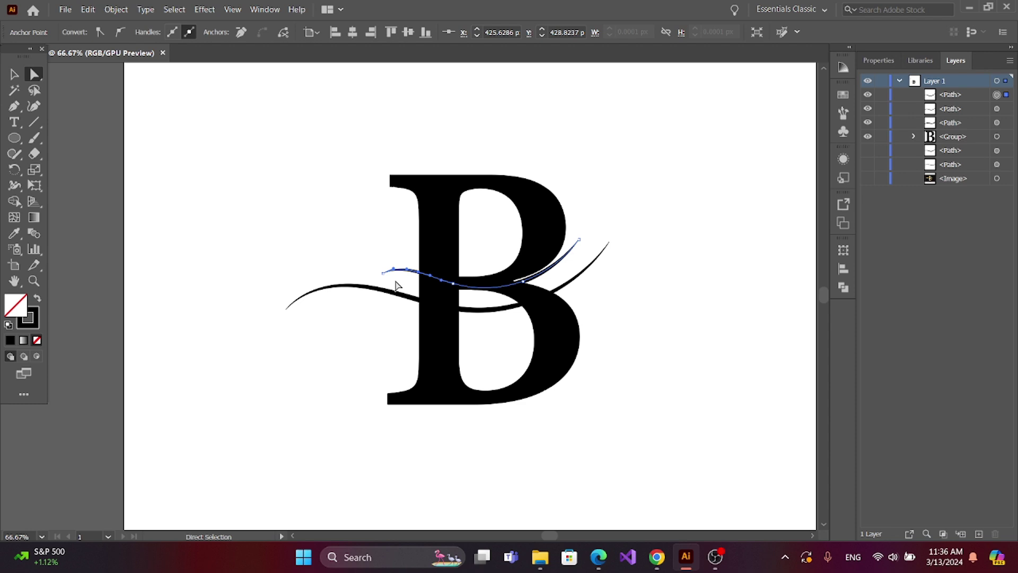
# Nudge the upper swoosh's anchor down 1 px and adjust the swoosh stroke weight.
pyautogui.press('Down')
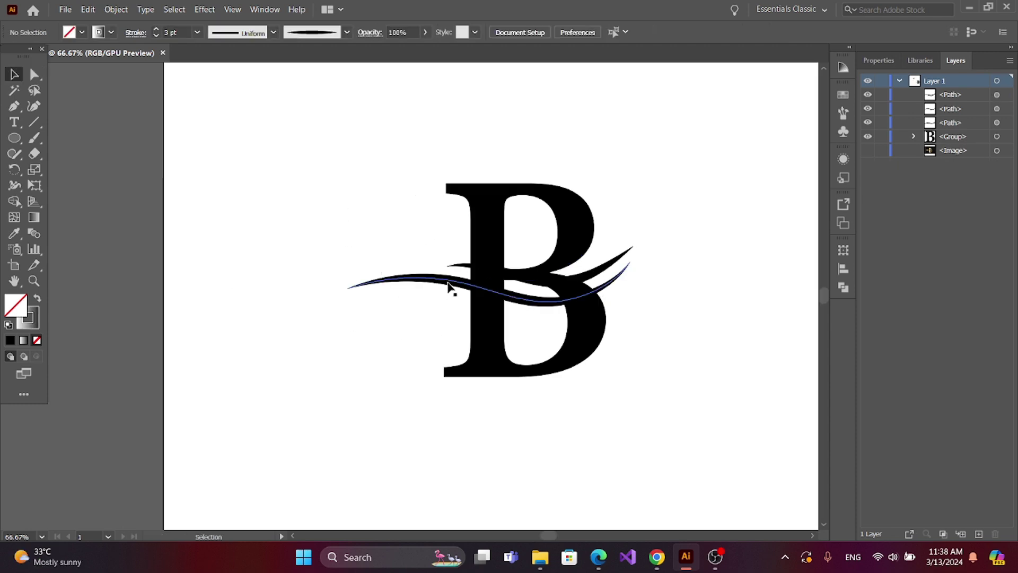
pyautogui.click(454, 290)
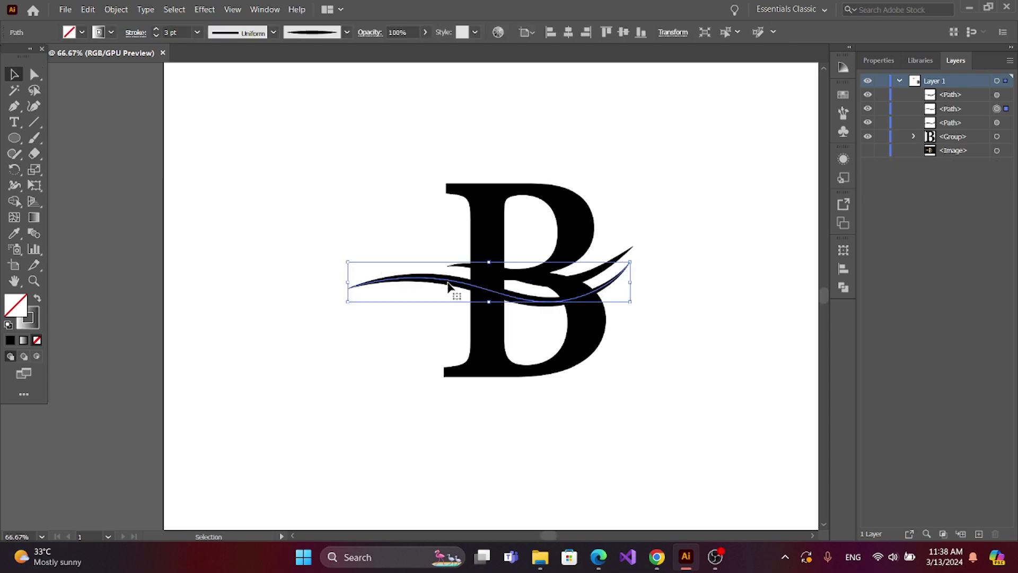
pyautogui.click(162, 31)
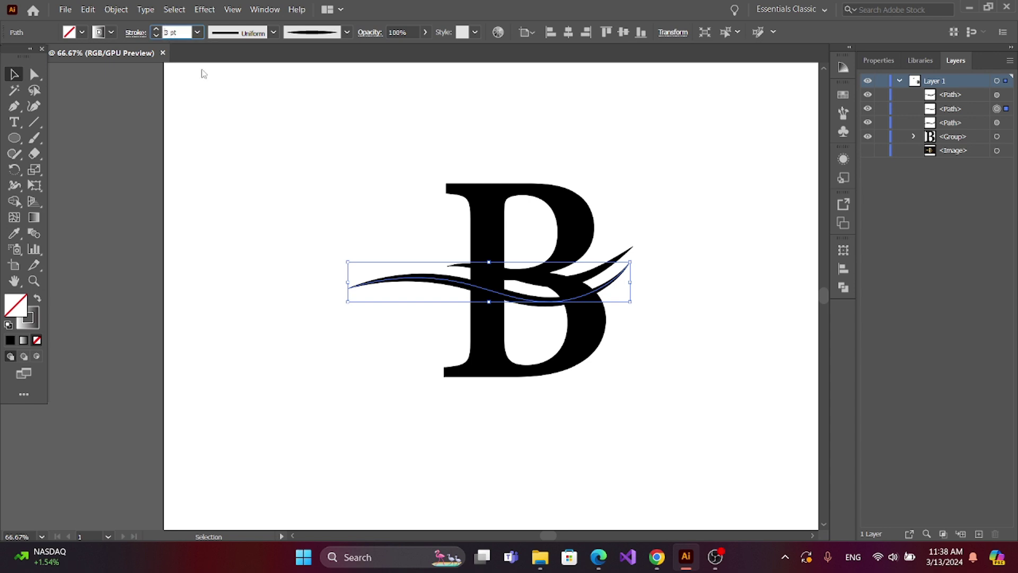
pyautogui.click(495, 267)
# Expand the appearance of both swoosh strokes into filled shapes, then select them with the B.
pyautogui.click(245, 142)
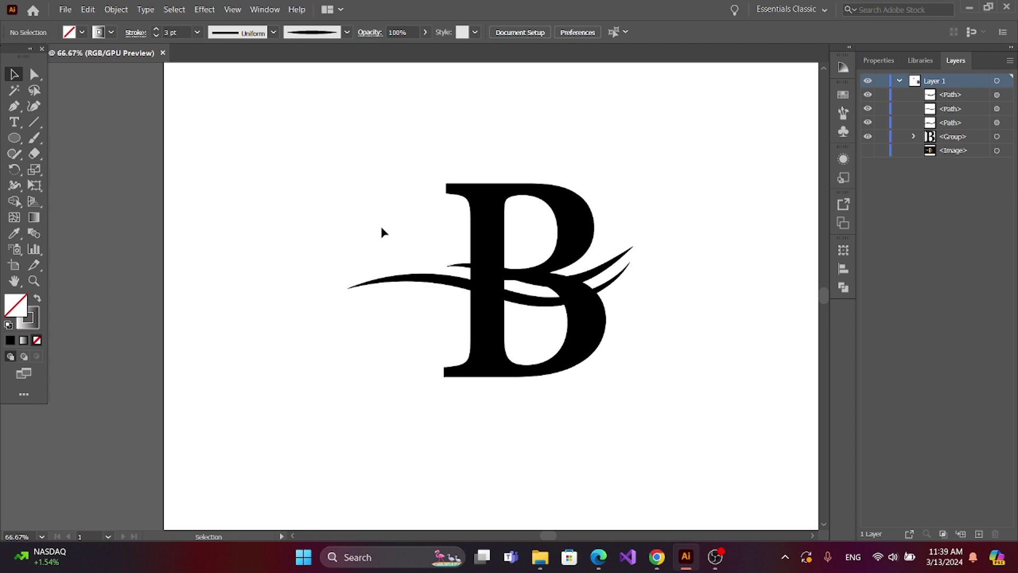
pyautogui.moveTo(381, 232); pyautogui.dragTo(456, 309)
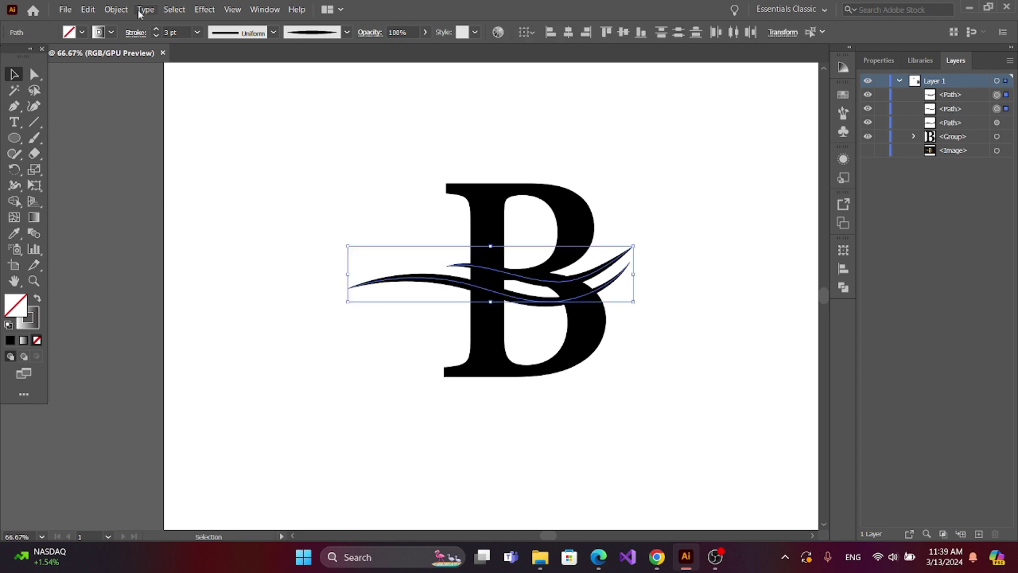
pyautogui.click(115, 9)
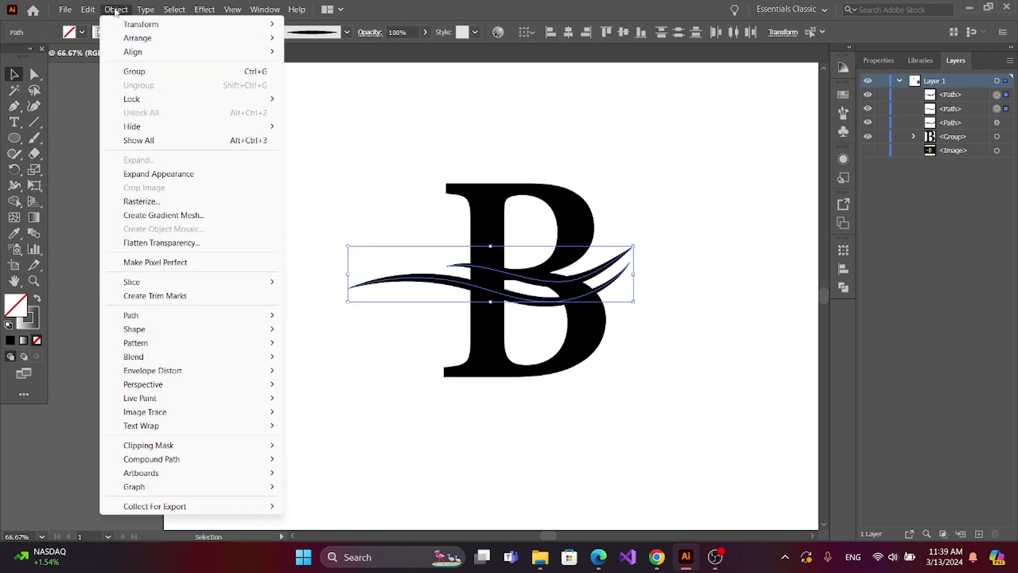
pyautogui.click(165, 171)
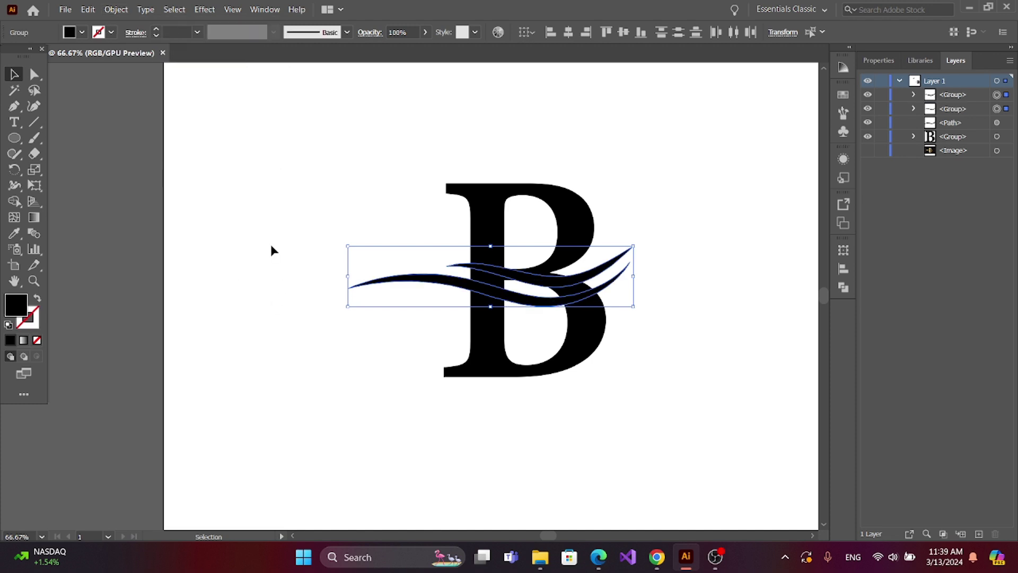
pyautogui.click(209, 205)
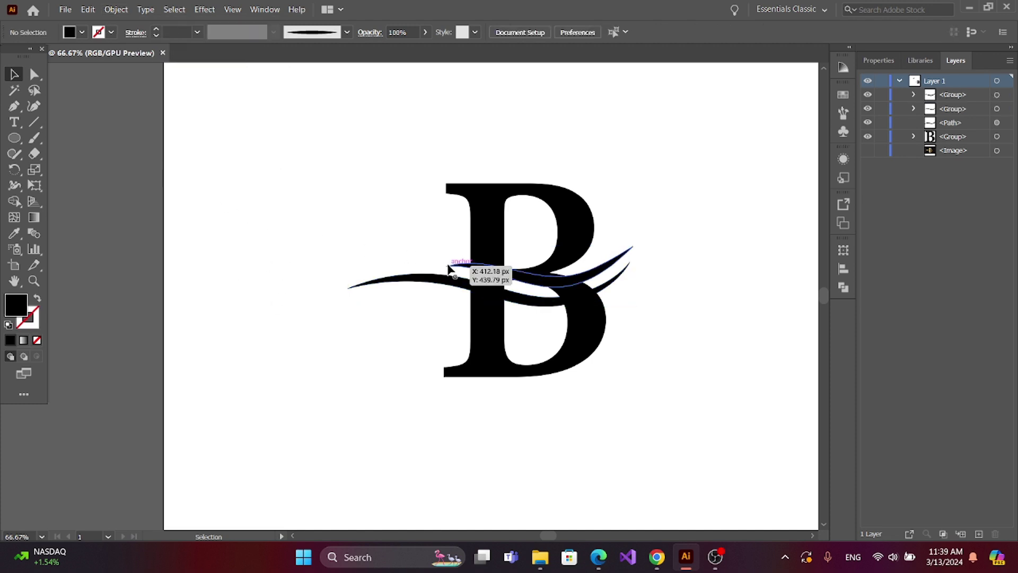
pyautogui.moveTo(342, 126); pyautogui.dragTo(671, 451)
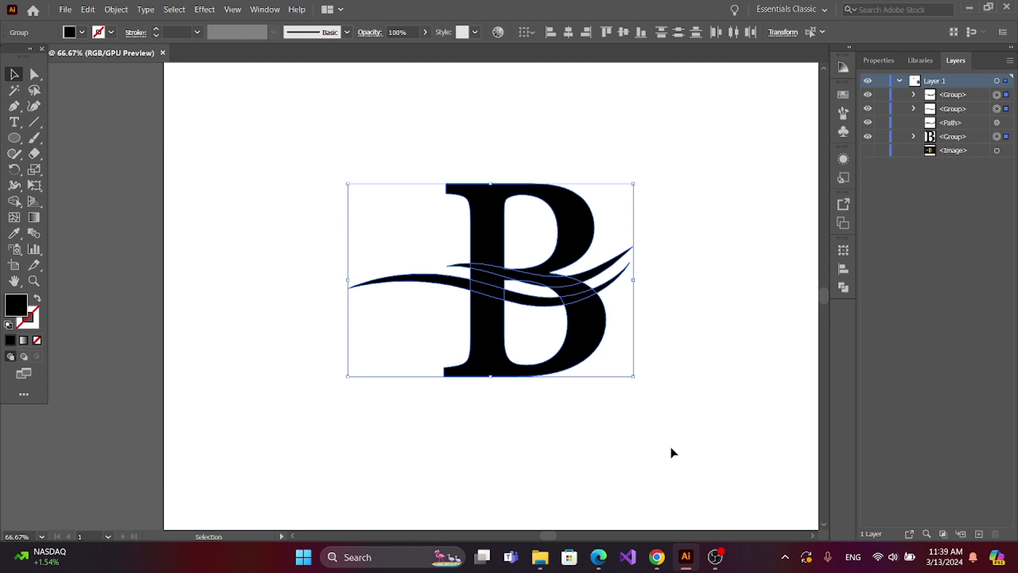
# Use Shape Builder to delete the B regions between the swooshes and at the right overlap.
pyautogui.click(20, 206)
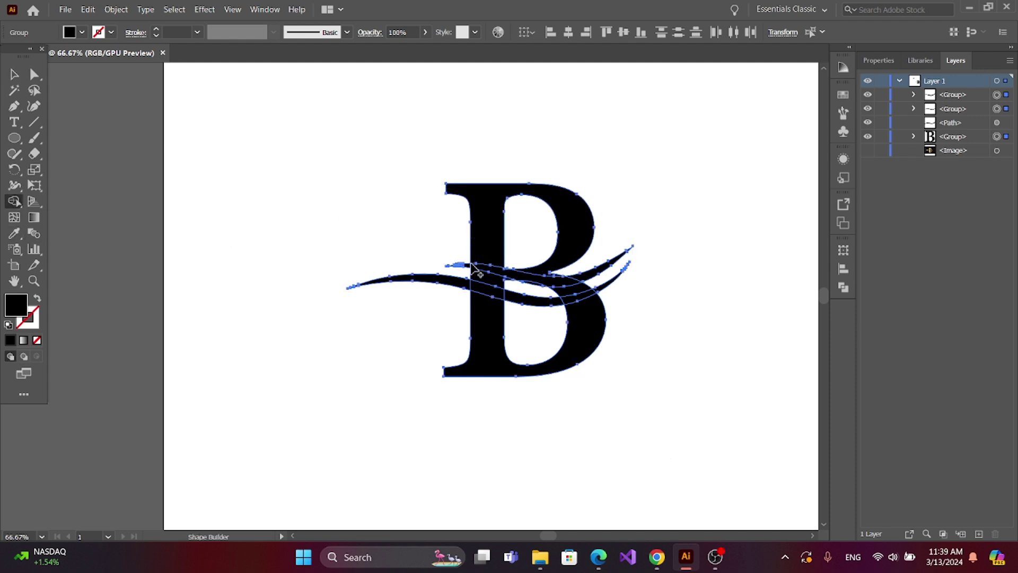
pyautogui.keyDown('alt'); pyautogui.click(477, 280); pyautogui.keyUp('alt')
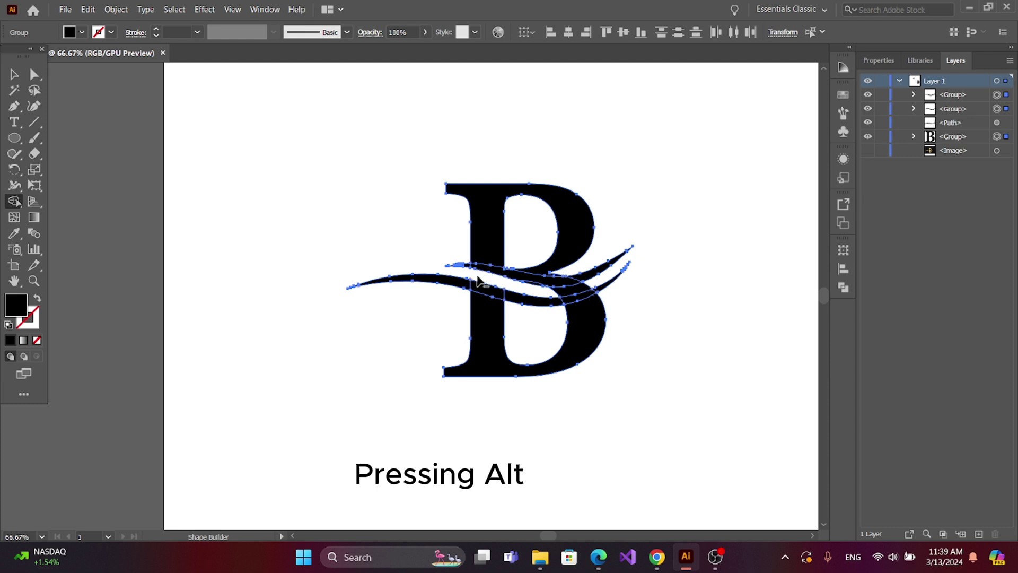
pyautogui.keyDown('alt'); pyautogui.click(569, 293); pyautogui.keyUp('alt')
pyautogui.click(14, 74)
pyautogui.click(346, 129)
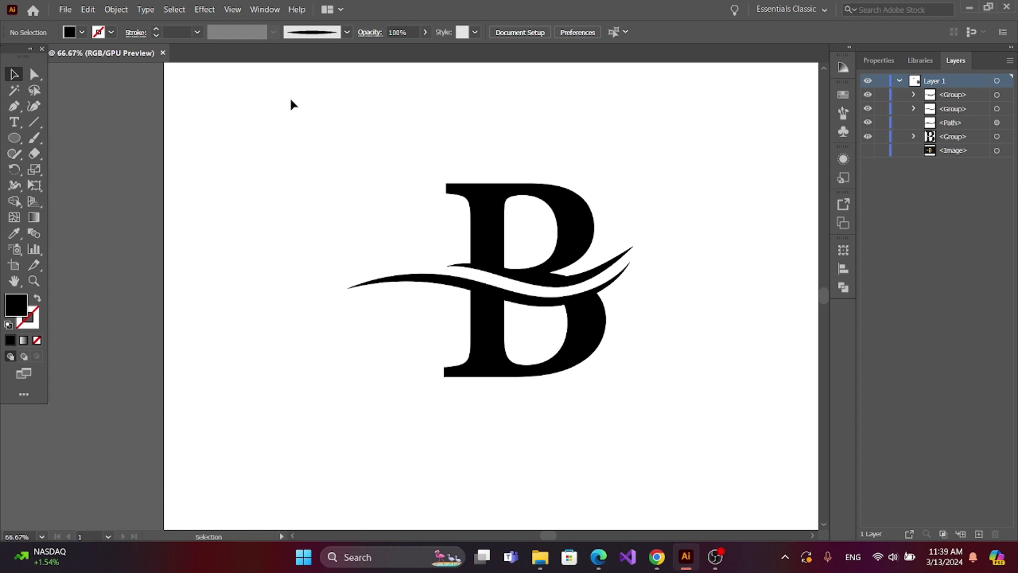
pyautogui.moveTo(291, 104); pyautogui.dragTo(682, 441)
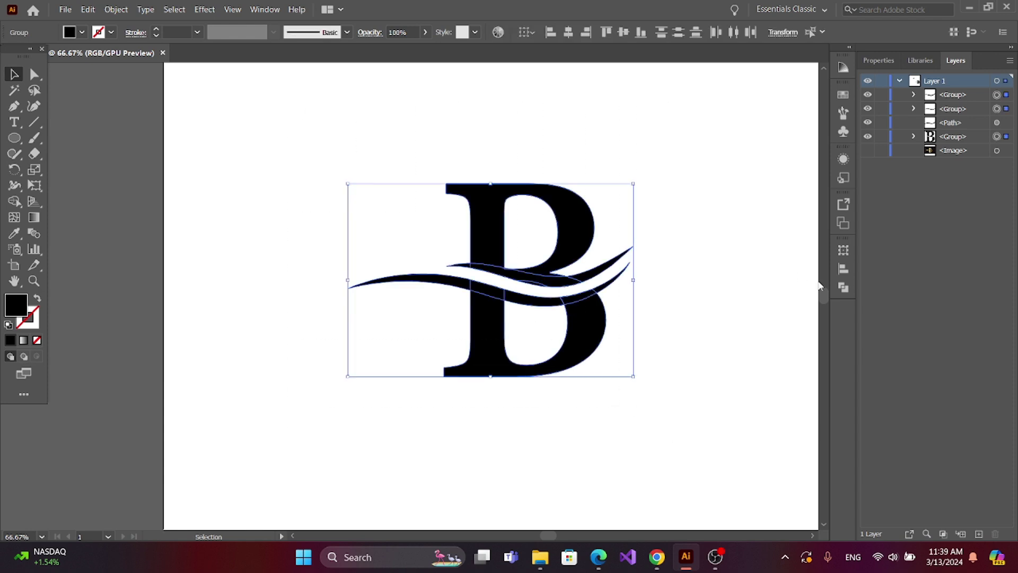
# Unite the B and swooshes into one shape with Pathfinder, then zoom out.
pyautogui.click(844, 287)
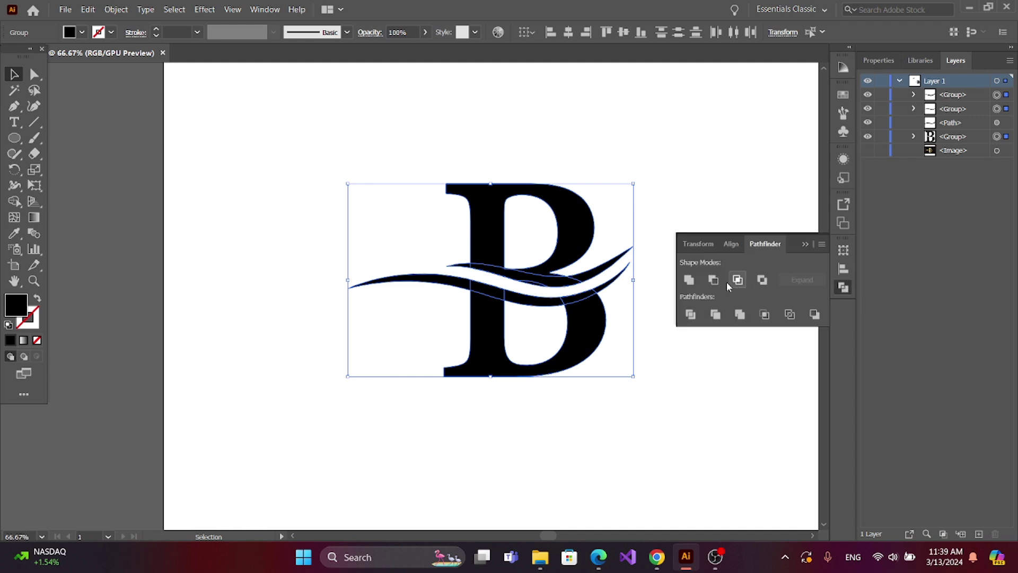
pyautogui.click(689, 280)
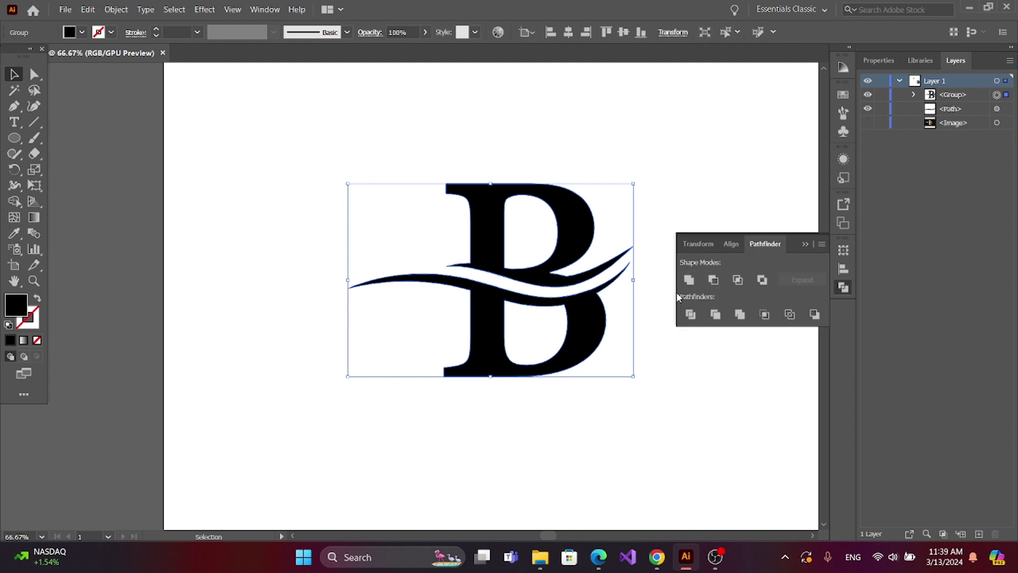
pyautogui.click(807, 245)
pyautogui.click(711, 323)
pyautogui.hotkey('ctrl', '-')
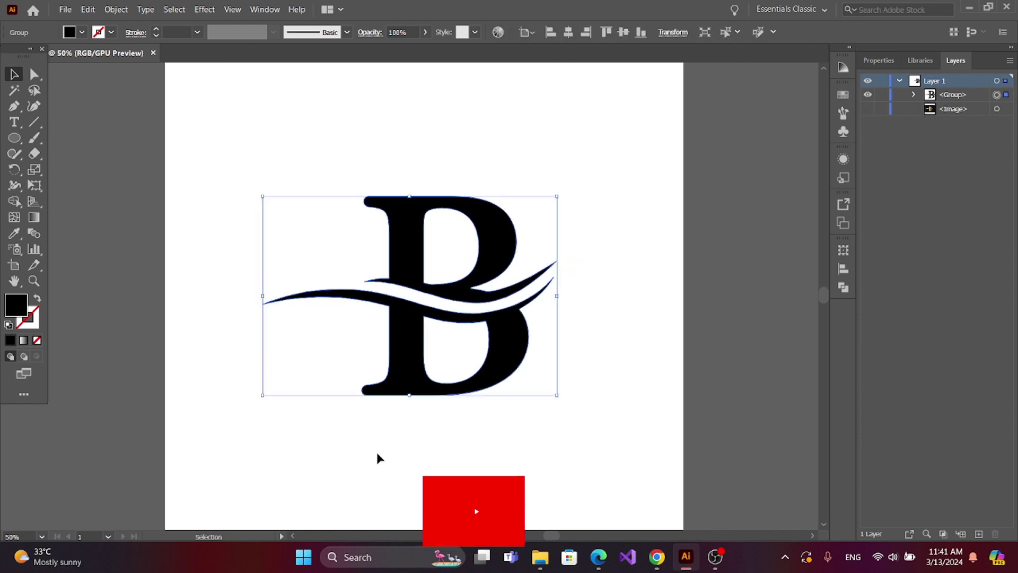
pyautogui.click(376, 452)
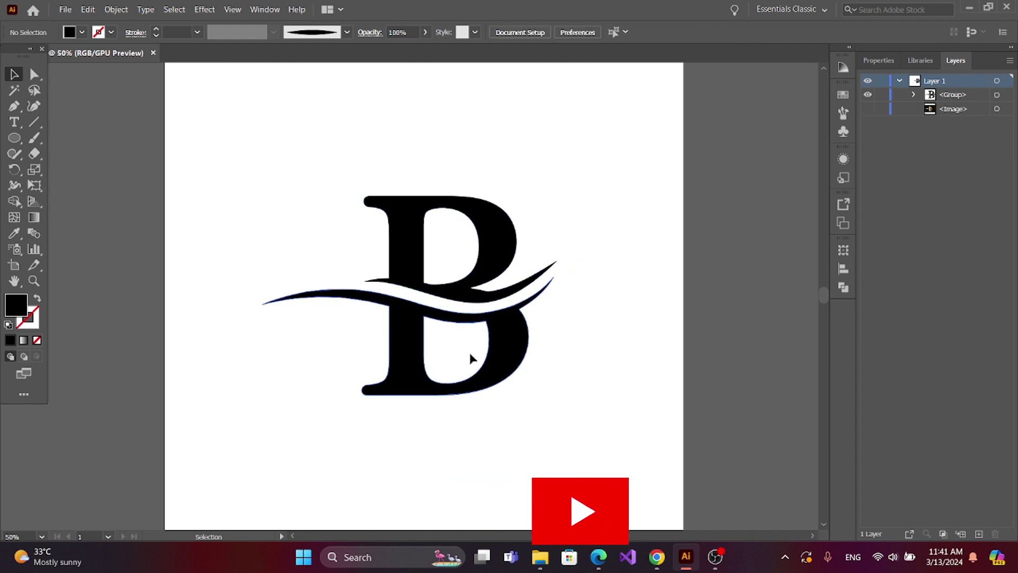
# Try a gradient fill on the merged B, then undo it back to solid black.
pyautogui.click(413, 279)
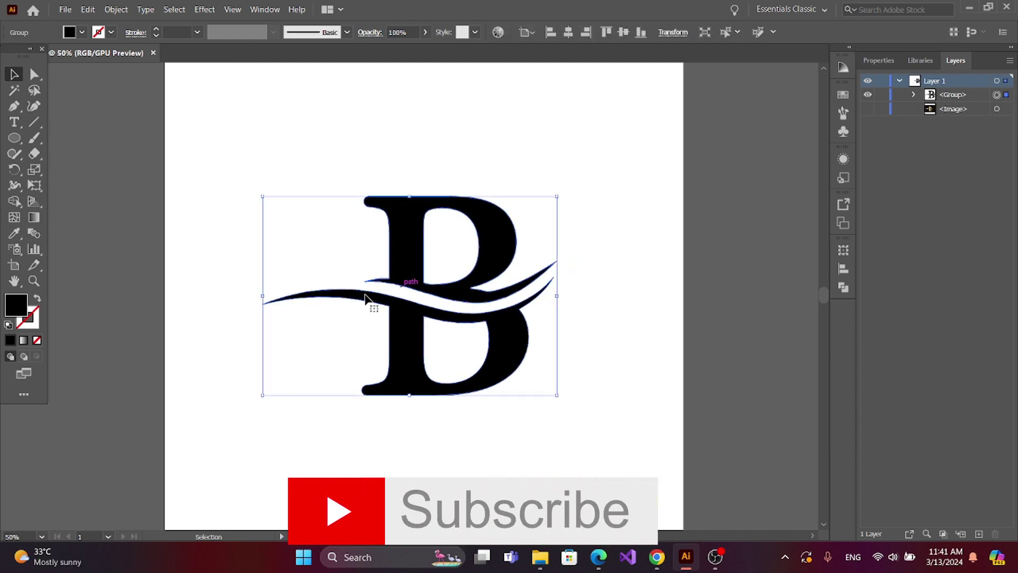
pyautogui.click(25, 340)
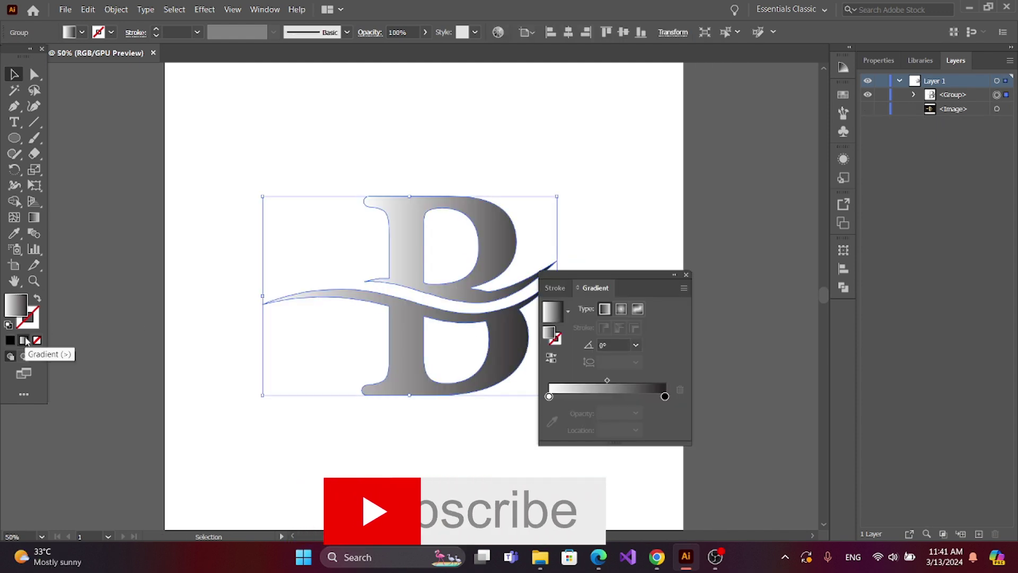
pyautogui.click(686, 275)
pyautogui.hotkey('ctrl', 'z')
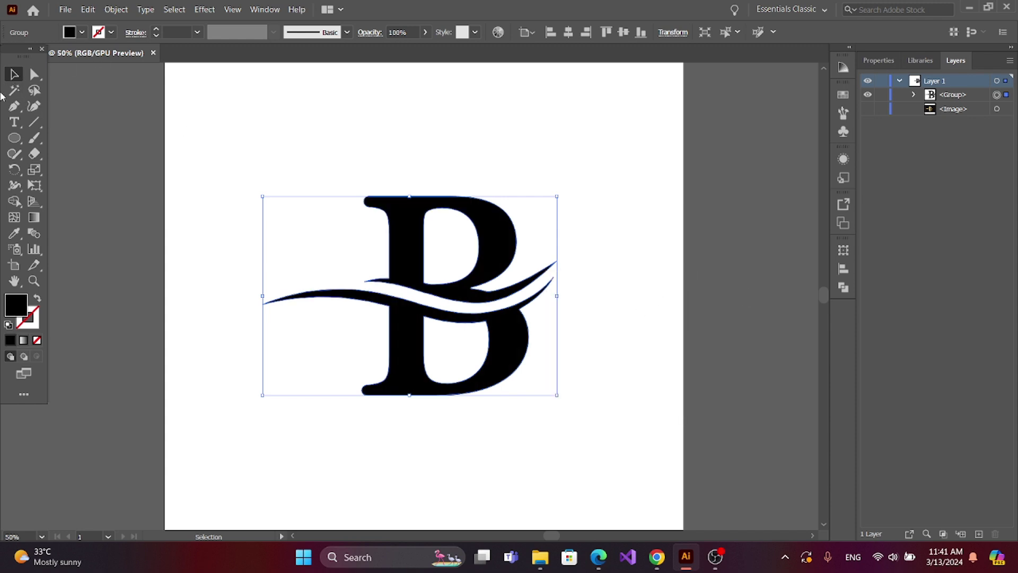
pyautogui.click(296, 157)
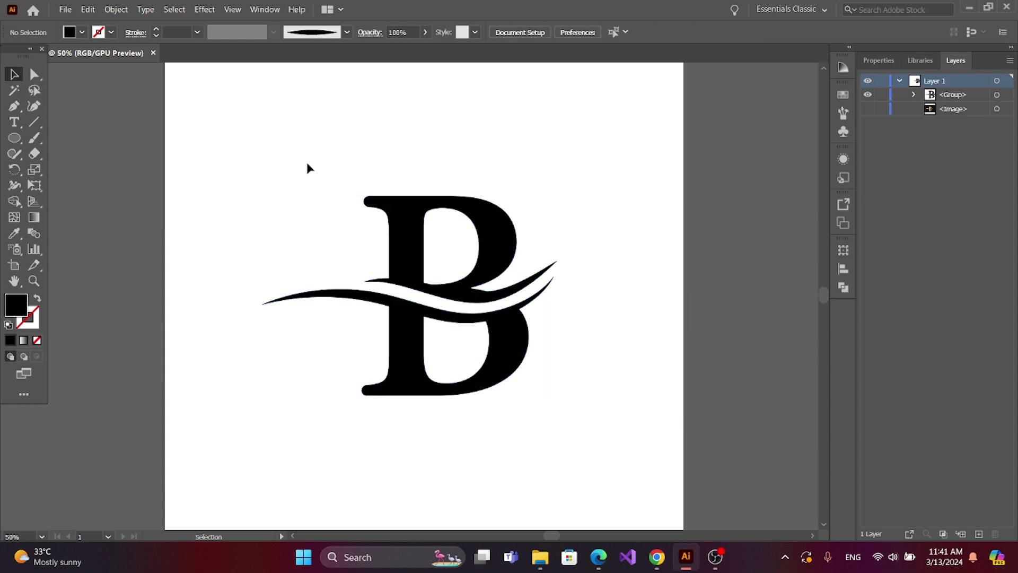
# Drag the golden metal texture PNG from Downloads onto the canvas.
pyautogui.click(544, 562)
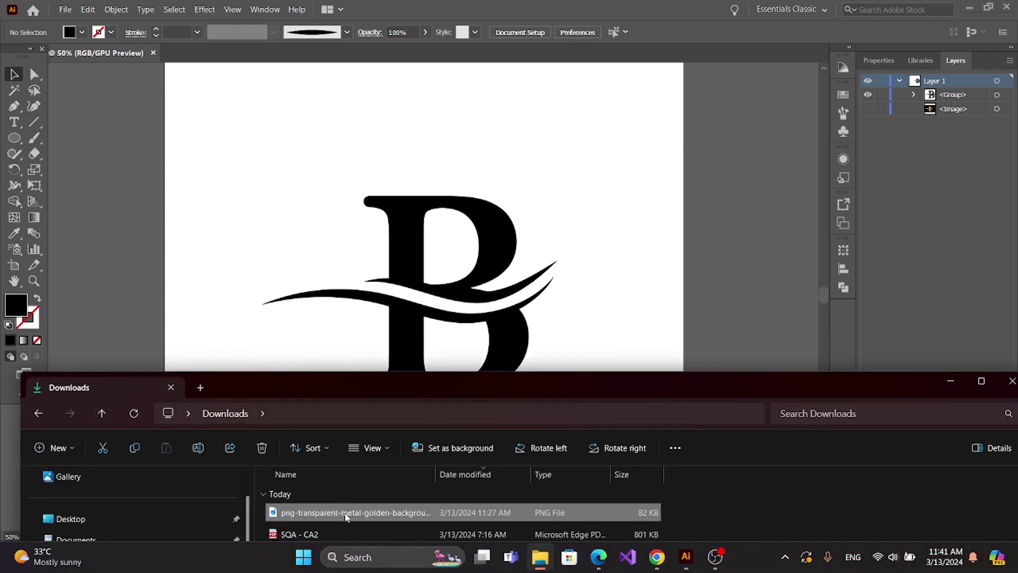
pyautogui.moveTo(348, 517); pyautogui.dragTo(594, 261)
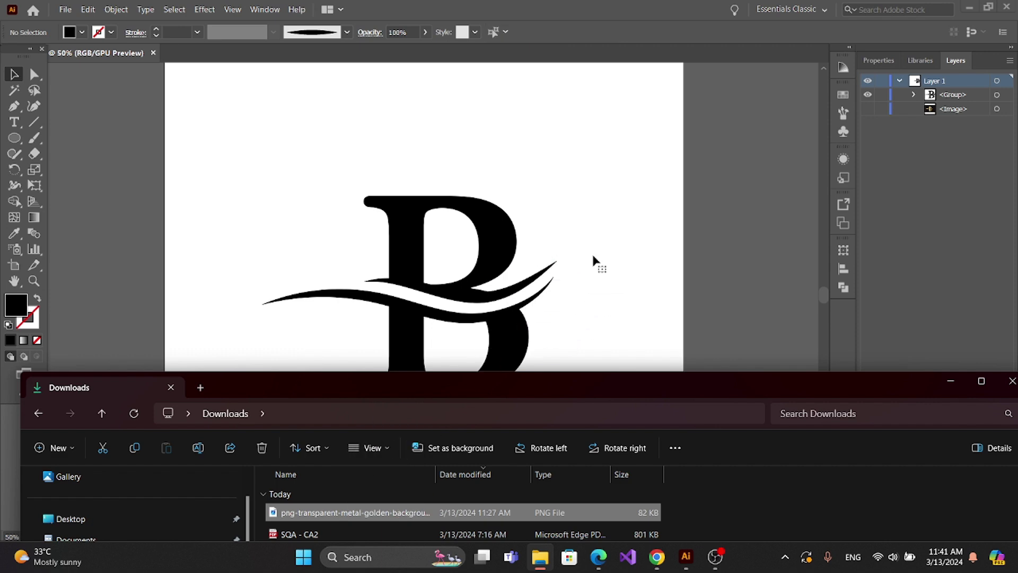
pyautogui.moveTo(877, 400)
pyautogui.mouseDown()
pyautogui.moveTo(788, 412)
pyautogui.moveTo(870, 411)
pyautogui.mouseUp()
# Scale the gold texture down and centre it on the artboard, fully covering the B logo.
pyautogui.click(635, 250)
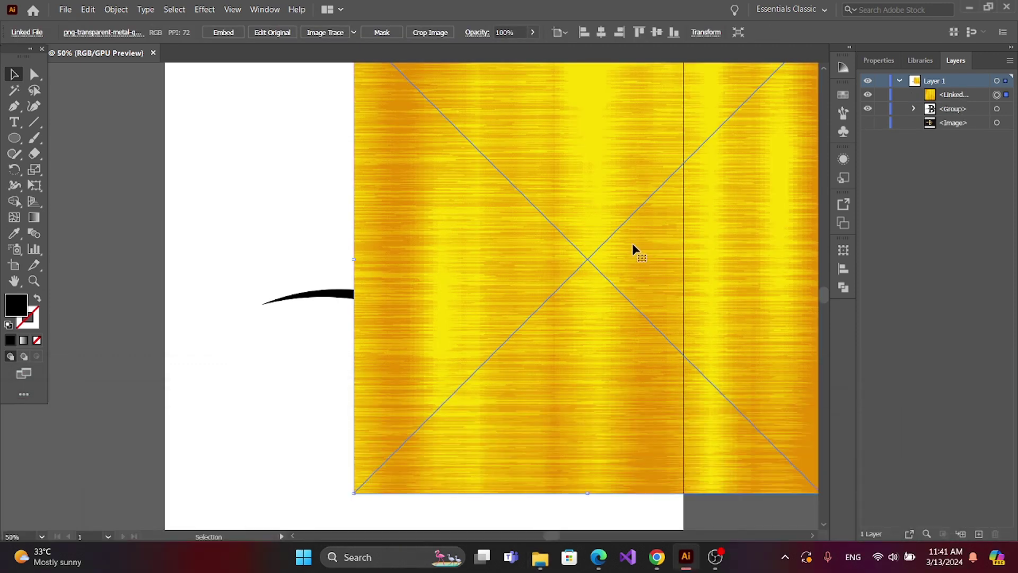
pyautogui.moveTo(636, 241); pyautogui.dragTo(561, 302)
pyautogui.hotkey('ctrl', '-')
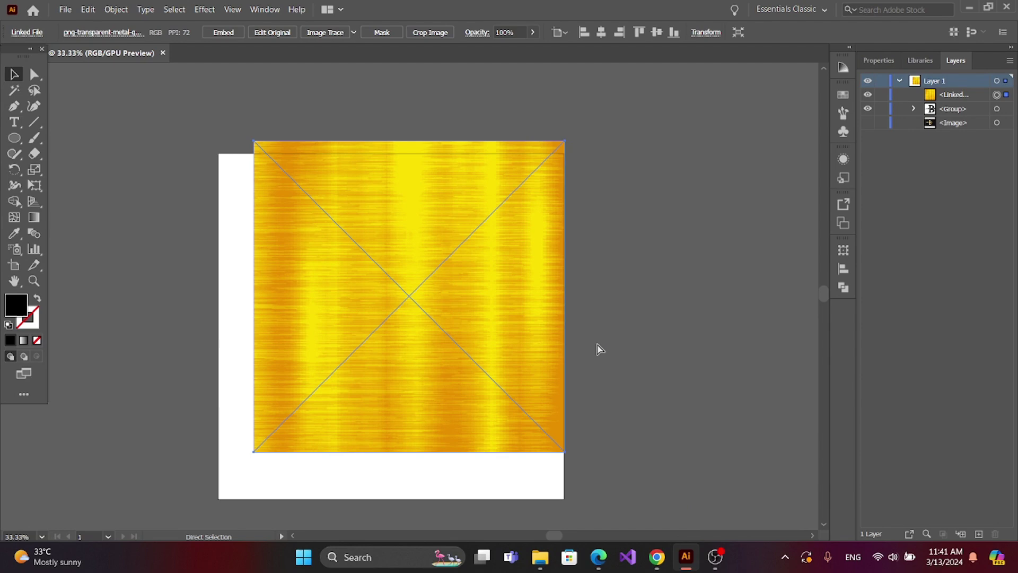
pyautogui.moveTo(564, 452); pyautogui.dragTo(511, 397)
pyautogui.moveTo(467, 289); pyautogui.dragTo(438, 298)
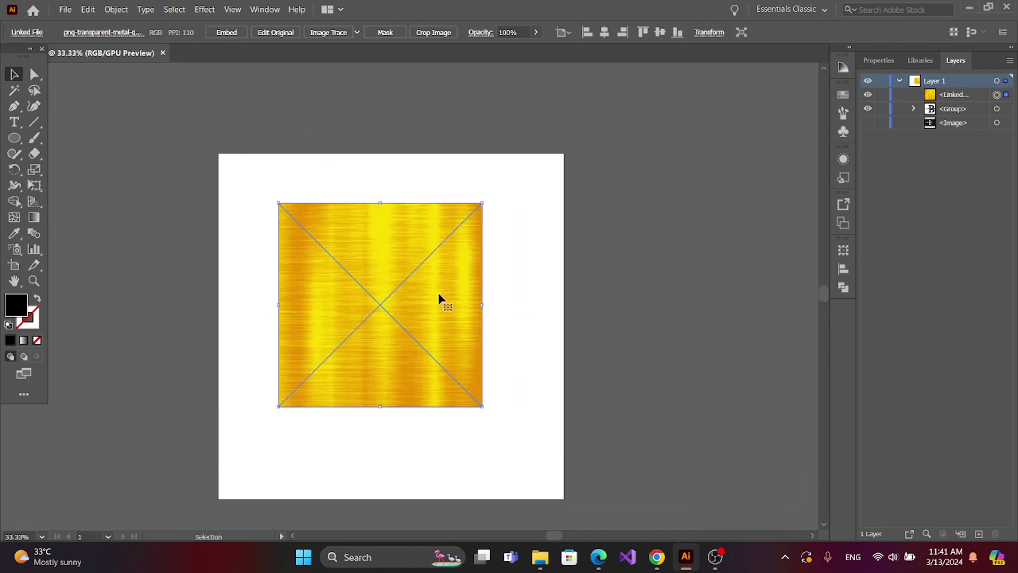
pyautogui.hotkey('ctrl', '=')
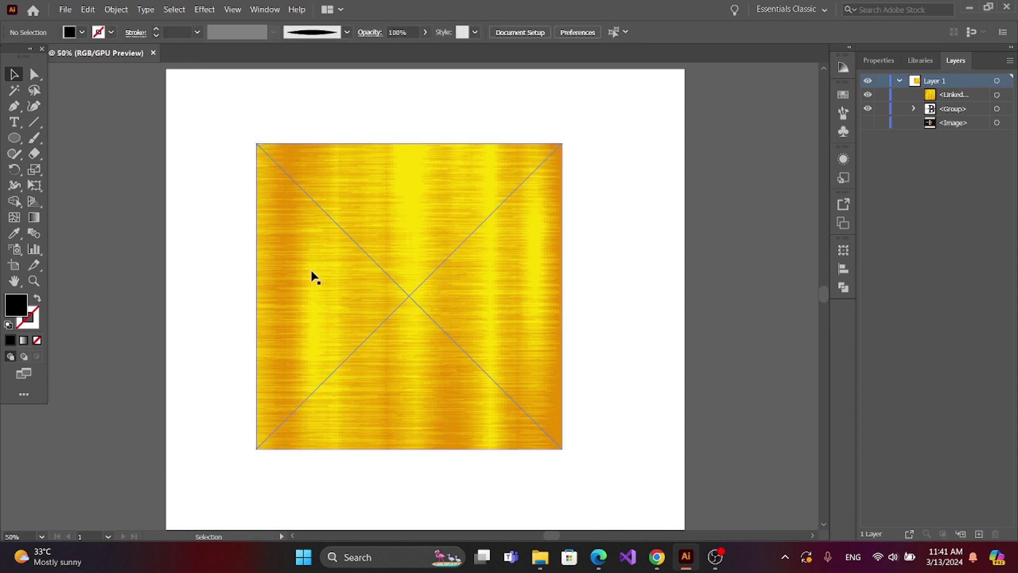
# Send the gold texture image to the back so the black B sits on top of it.
pyautogui.rightClick(312, 272)
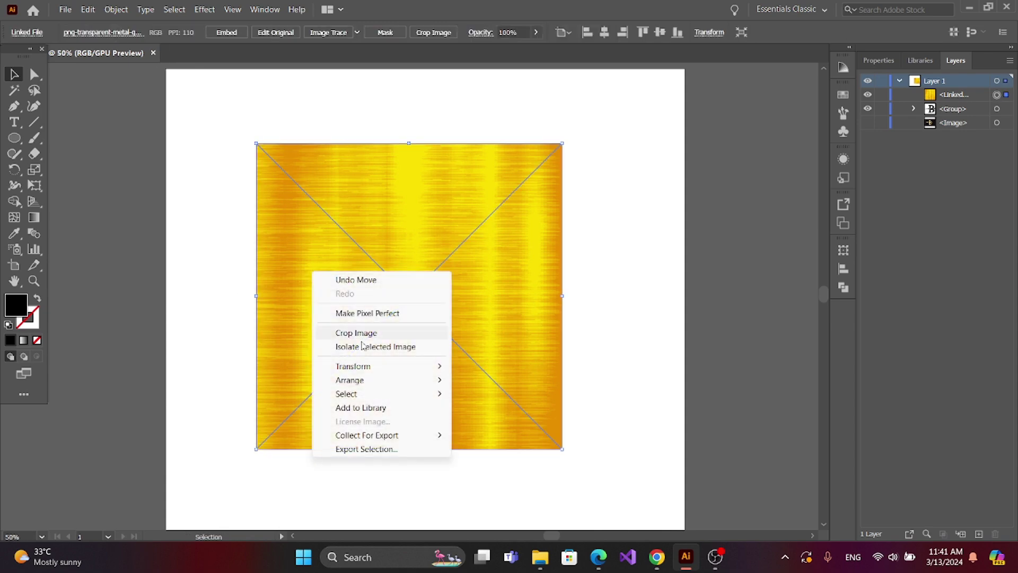
pyautogui.moveTo(369, 366)
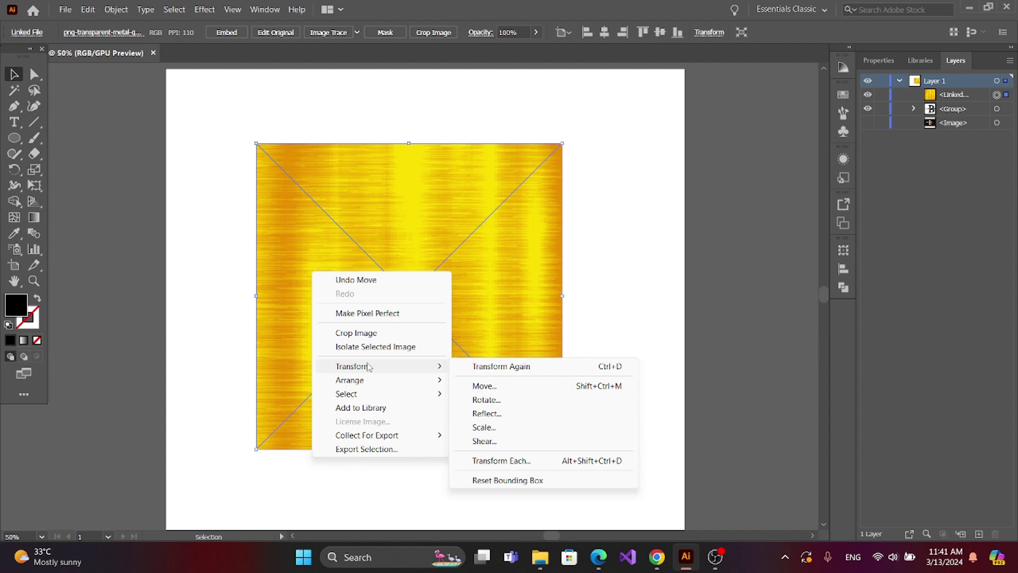
pyautogui.click(202, 253)
pyautogui.click(205, 250)
pyautogui.click(394, 294)
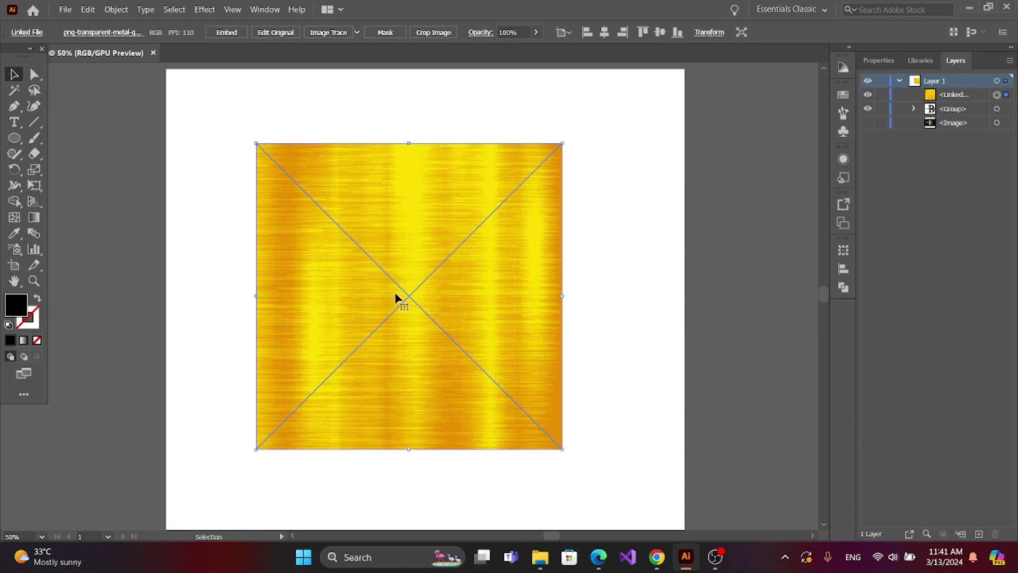
pyautogui.rightClick(394, 291)
pyautogui.moveTo(430, 403)
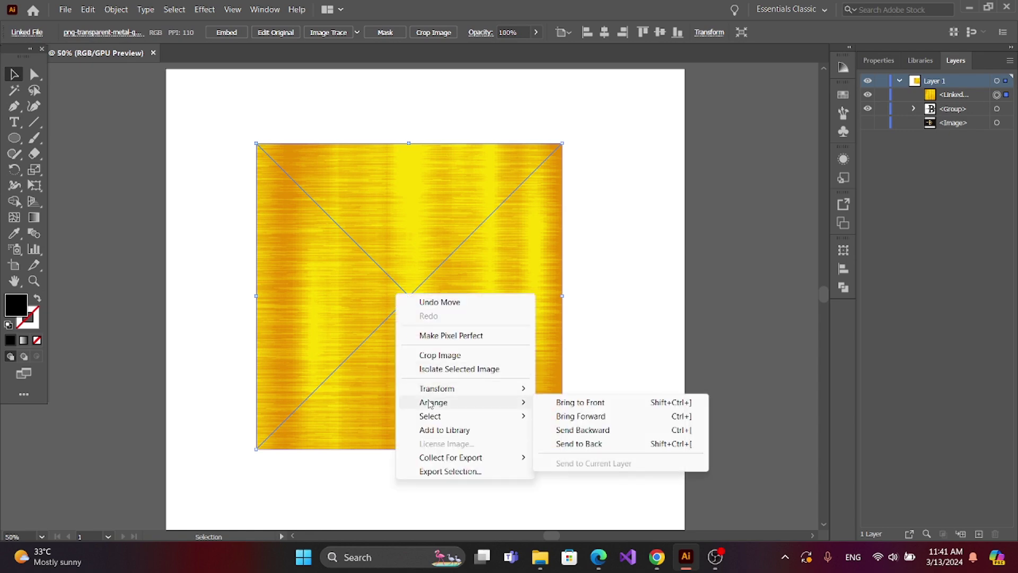
pyautogui.click(614, 443)
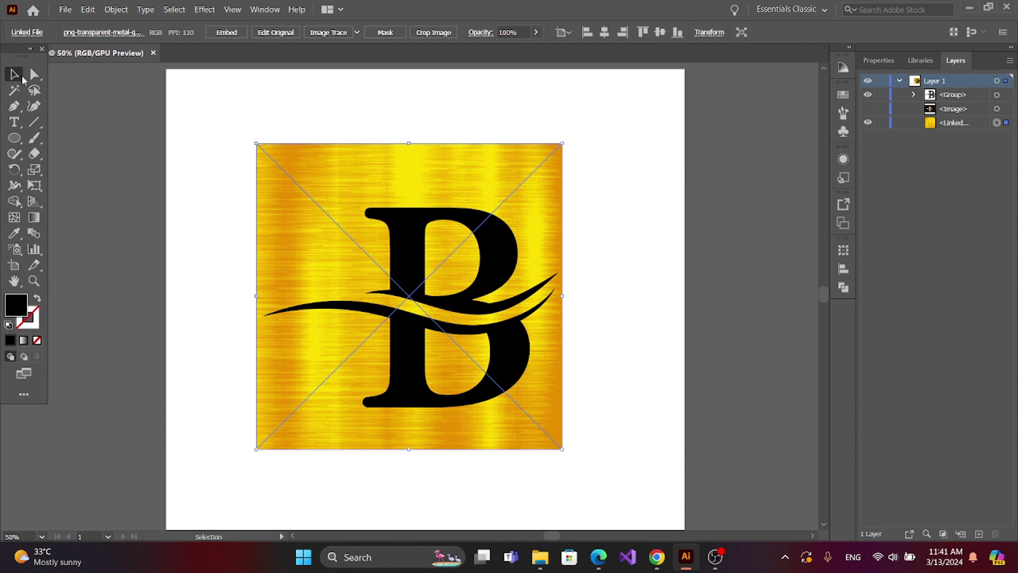
# Nudge the gold texture image slightly to the right behind the B.
pyautogui.click(188, 132)
pyautogui.moveTo(387, 173); pyautogui.dragTo(403, 177)
pyautogui.click(245, 159)
# Combine the B and its swooshes into one compound path with Object > Compound Path > Make.
pyautogui.click(380, 217)
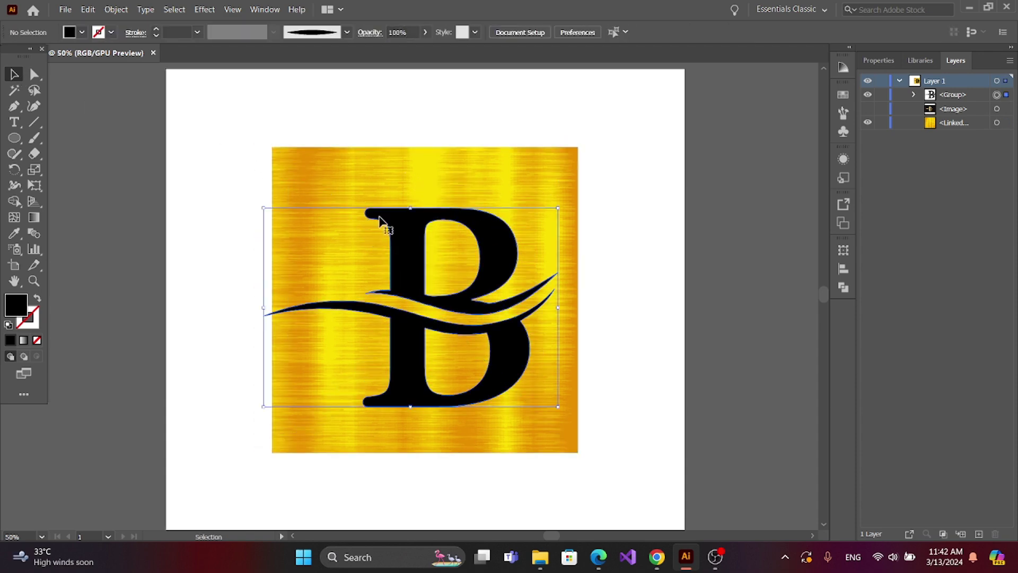
pyautogui.click(115, 9)
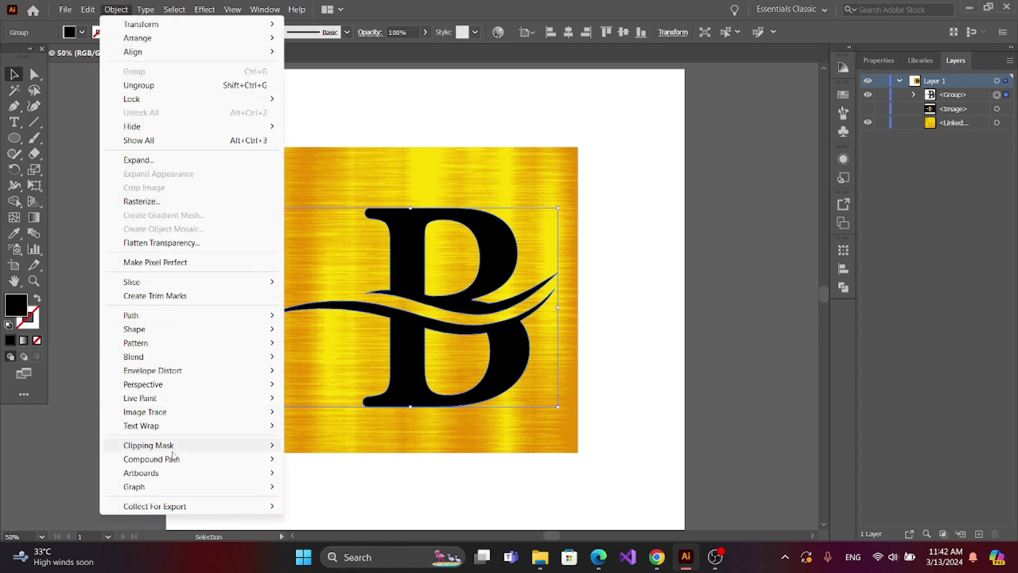
pyautogui.moveTo(176, 461)
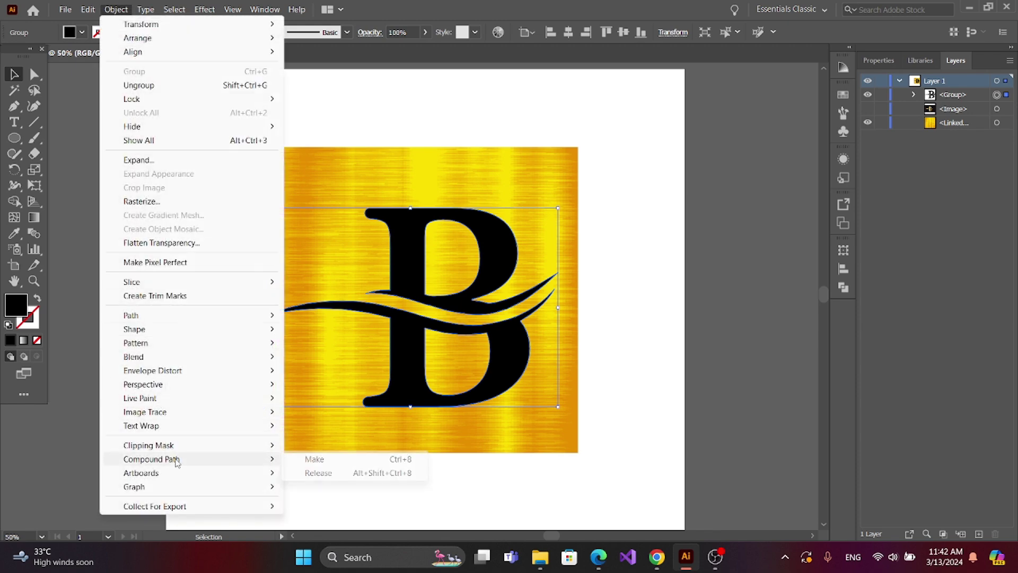
pyautogui.click(307, 458)
pyautogui.click(153, 217)
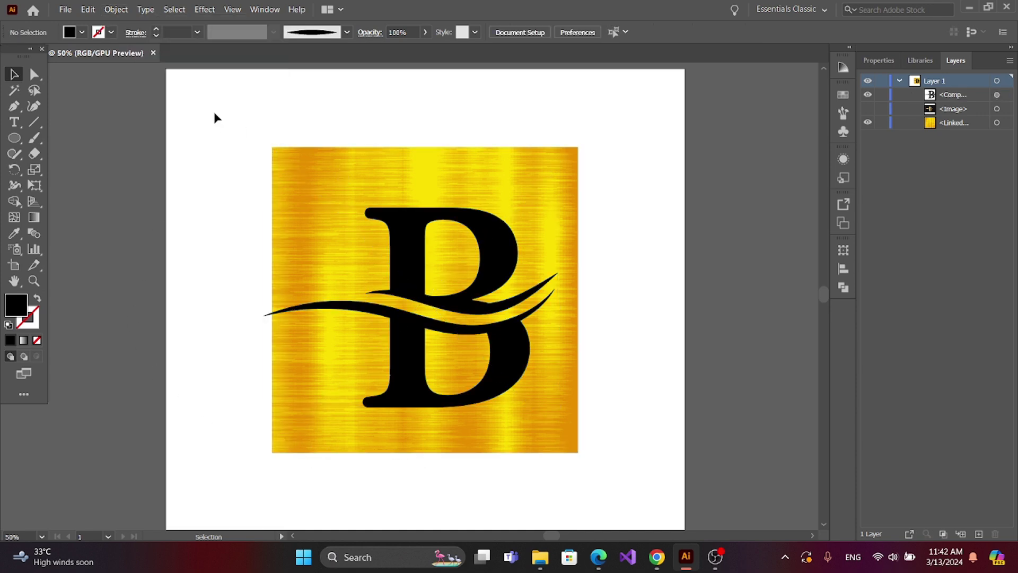
# Clip the gold texture to the B with a clipping mask, then zoom out and select the gold logo.
pyautogui.moveTo(200, 100); pyautogui.dragTo(483, 383)
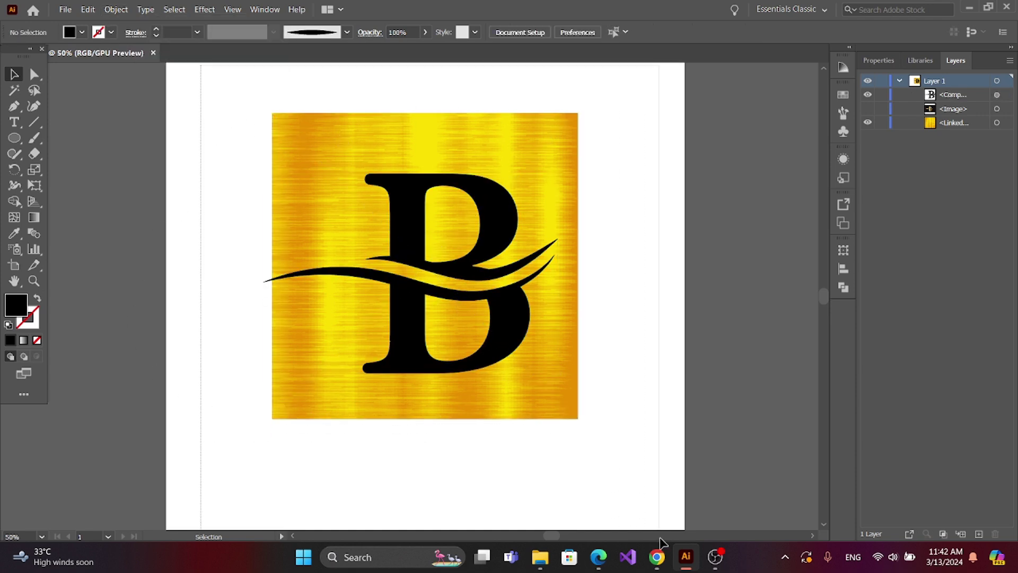
pyautogui.click(115, 9)
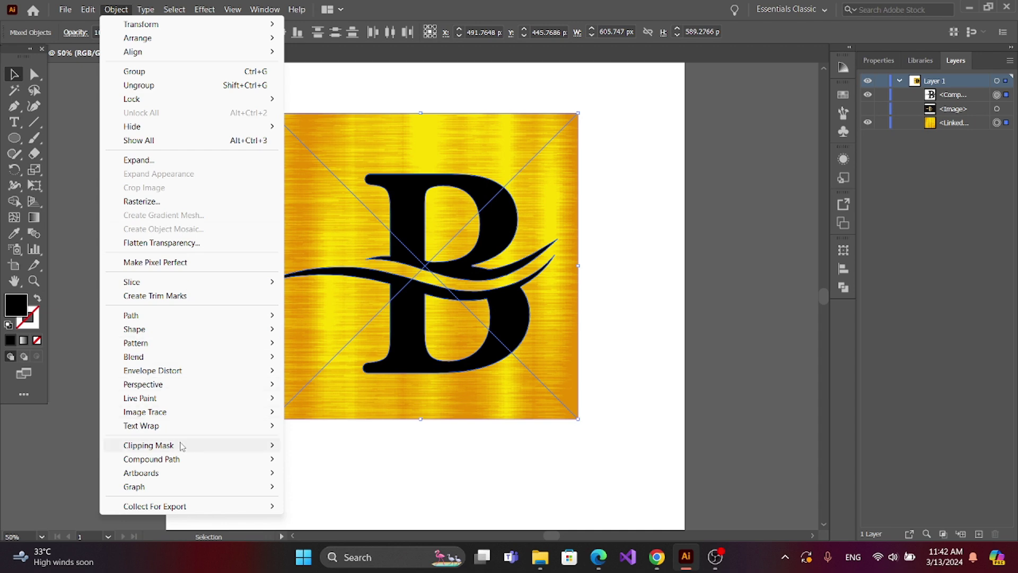
pyautogui.moveTo(243, 450)
pyautogui.click(298, 445)
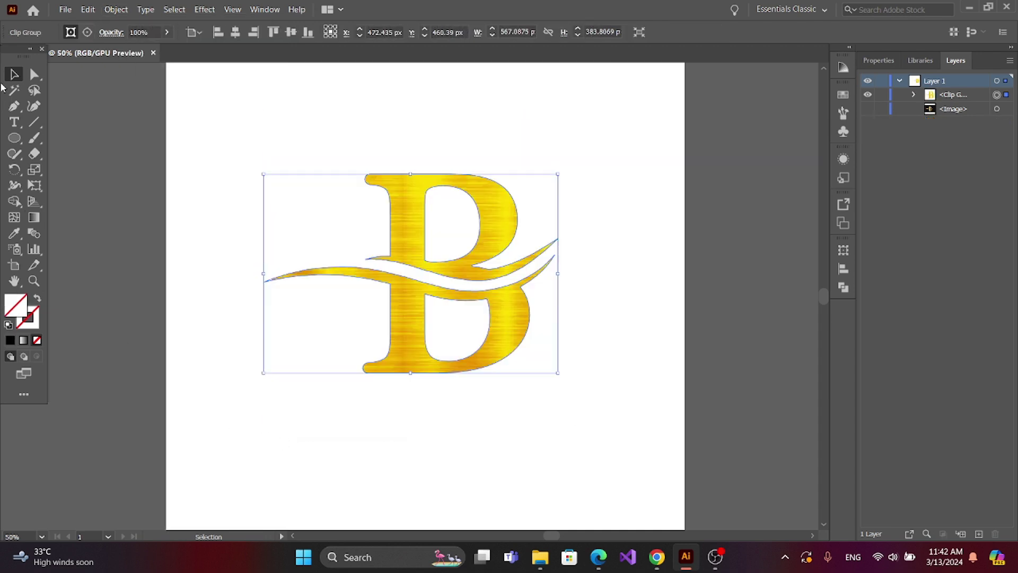
pyautogui.click(208, 133)
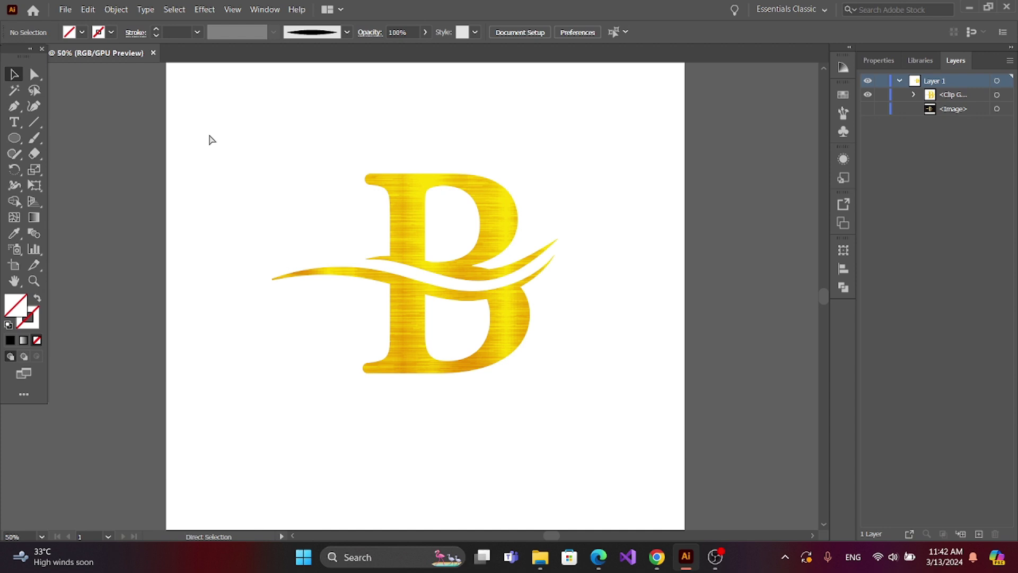
pyautogui.hotkey('ctrl', '-')
pyautogui.moveTo(298, 161); pyautogui.dragTo(521, 443)
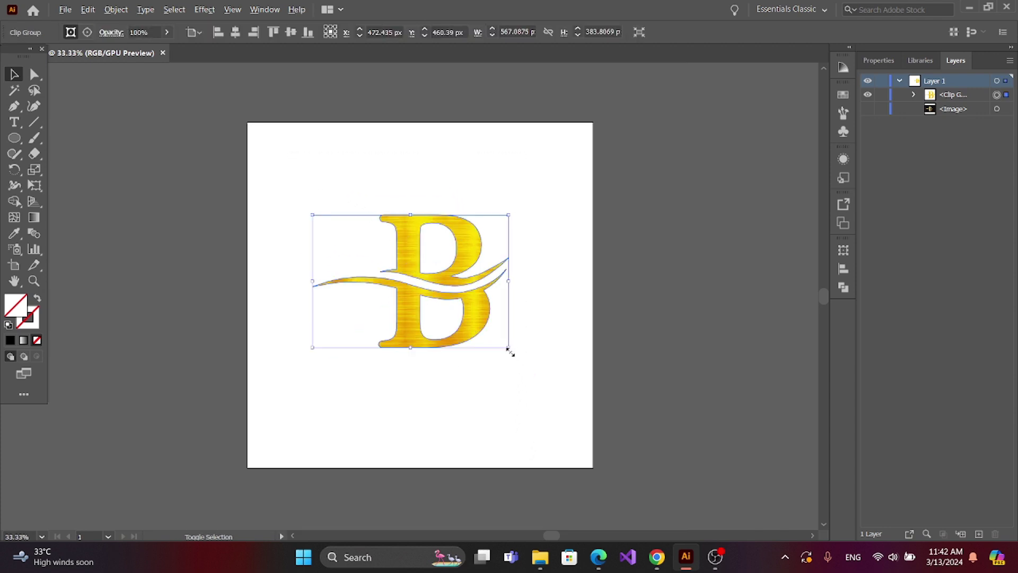
# Scale the gold B logo up around its centre, then check the File export options without exporting.
pyautogui.moveTo(509, 350); pyautogui.dragTo(537, 393)
pyautogui.click(503, 417)
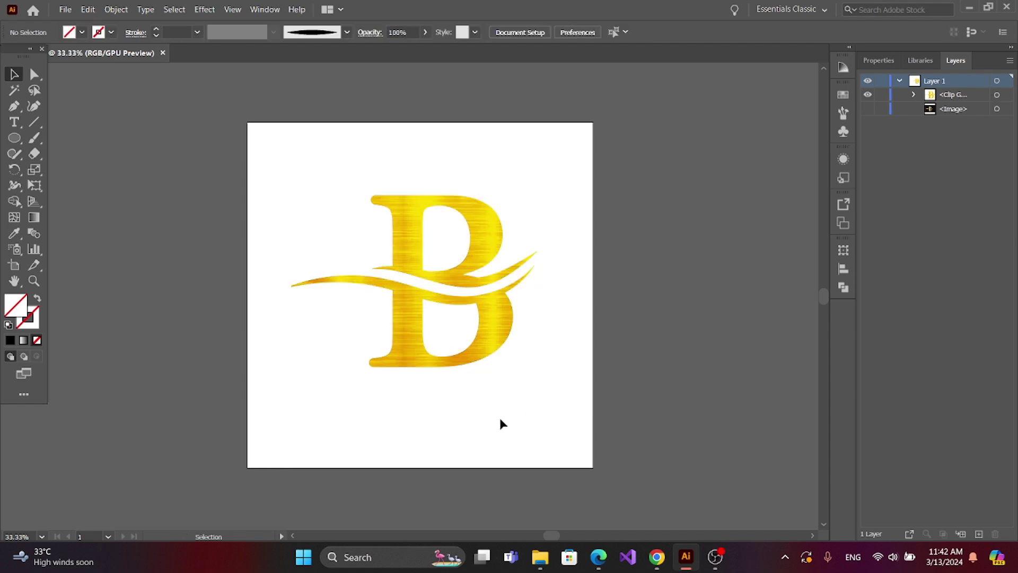
pyautogui.click(64, 10)
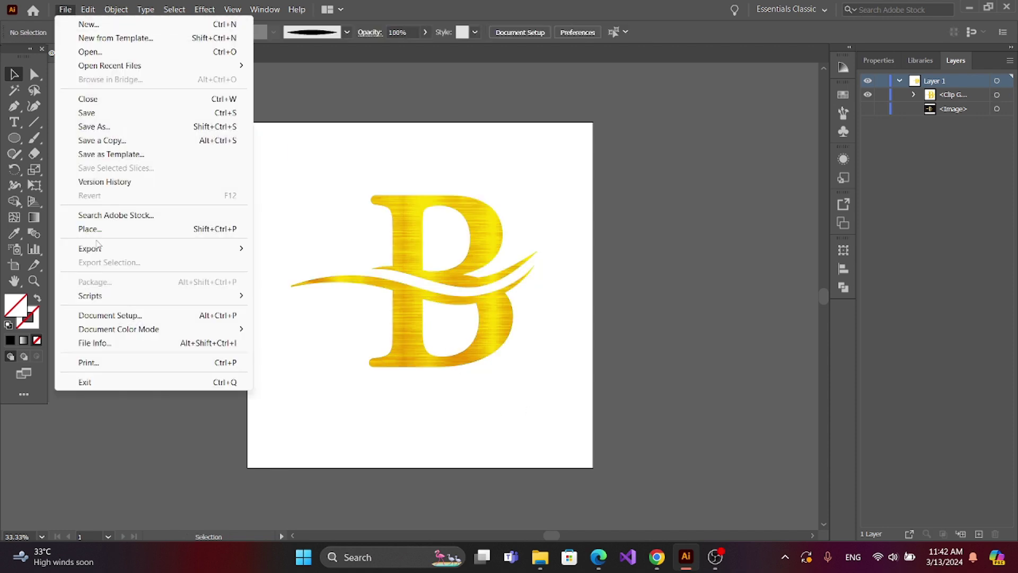
pyautogui.moveTo(99, 245)
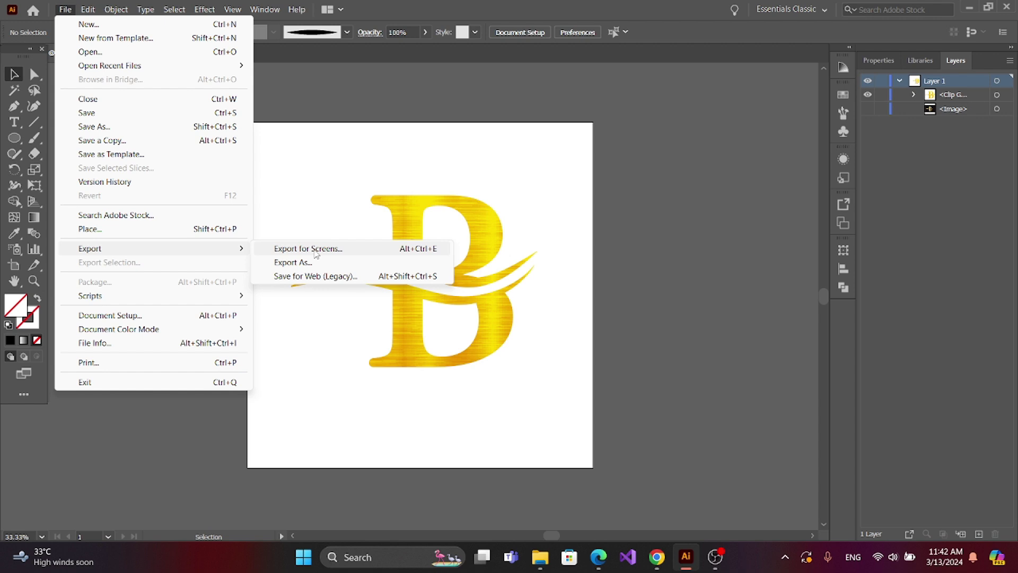
pyautogui.click(333, 344)
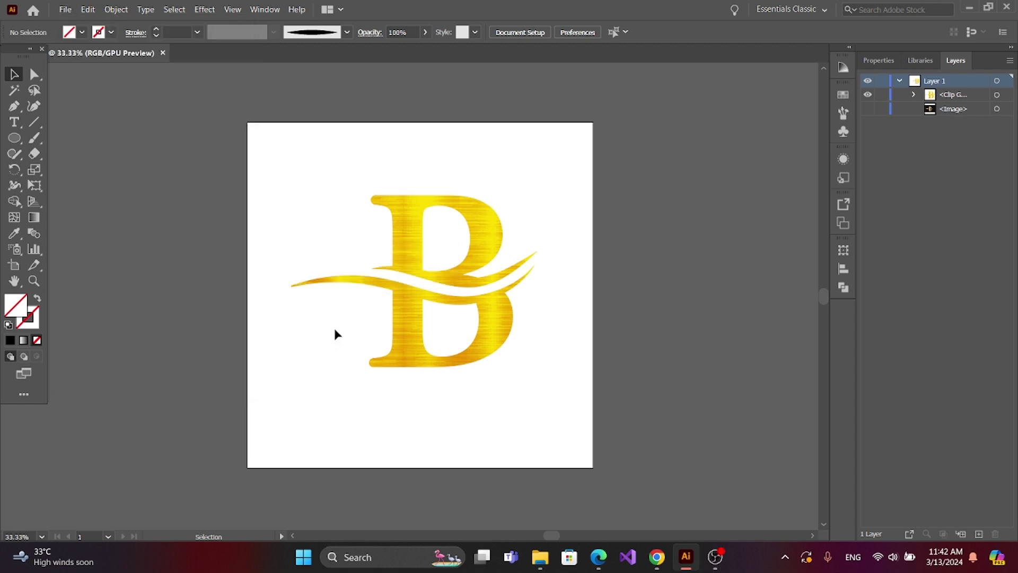